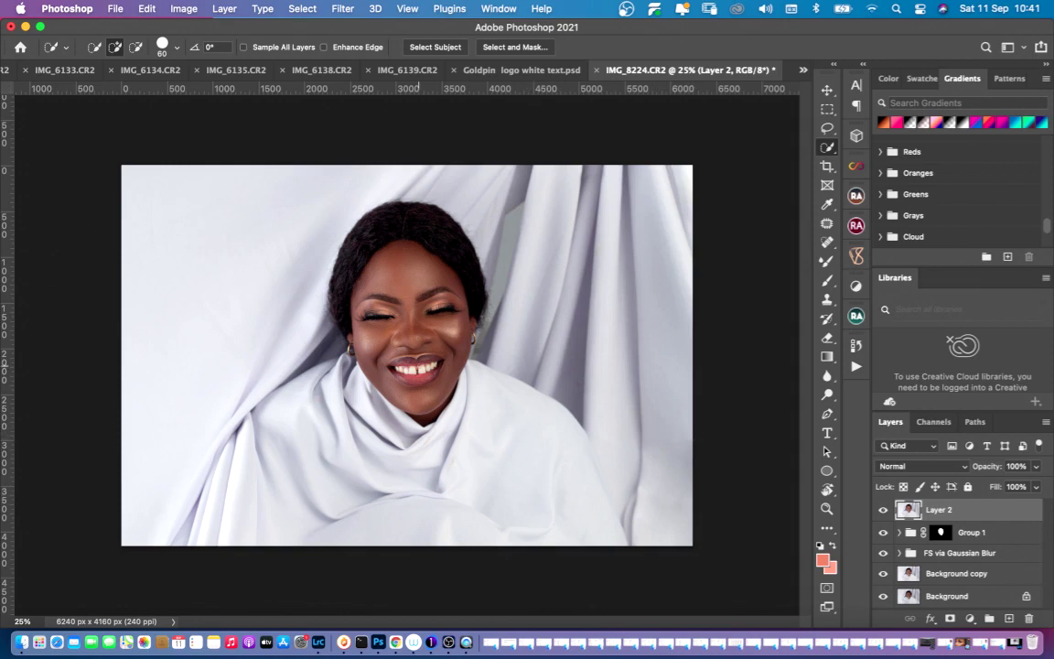
Step: Hide Layer 2 and Group 1, then show them one at a time to review the retouching on the portrait
{"action": "left_click", "coordinate": [905, 573]}
{"action": "left_click_drag", "start_coordinate": [883, 510], "coordinate": [882, 552]}
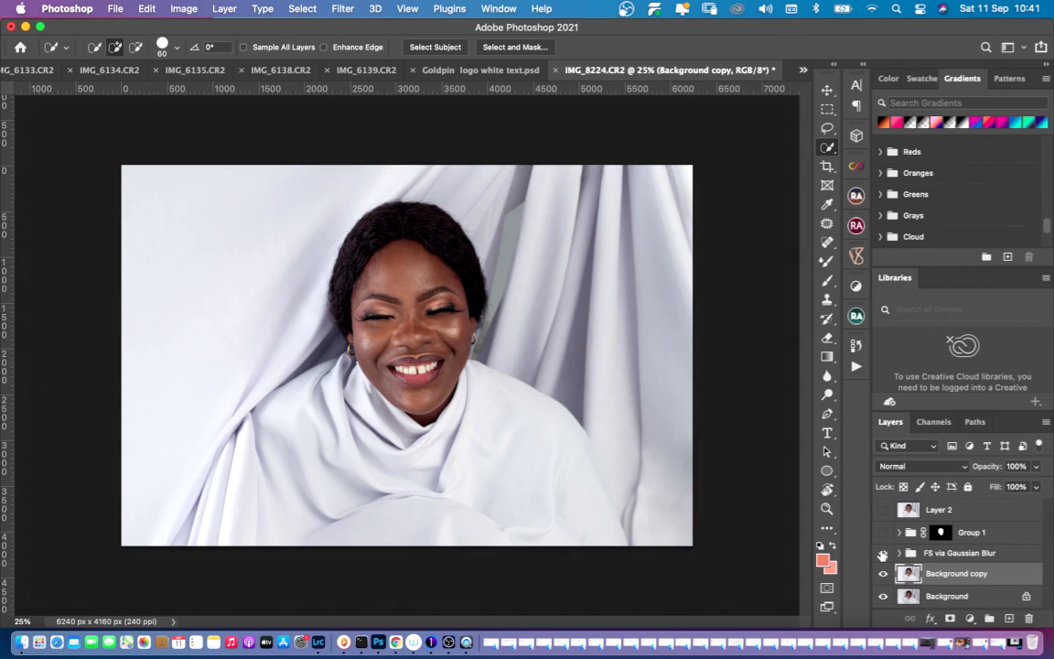
{"action": "left_click", "coordinate": [883, 552]}
{"action": "left_click", "coordinate": [927, 553]}
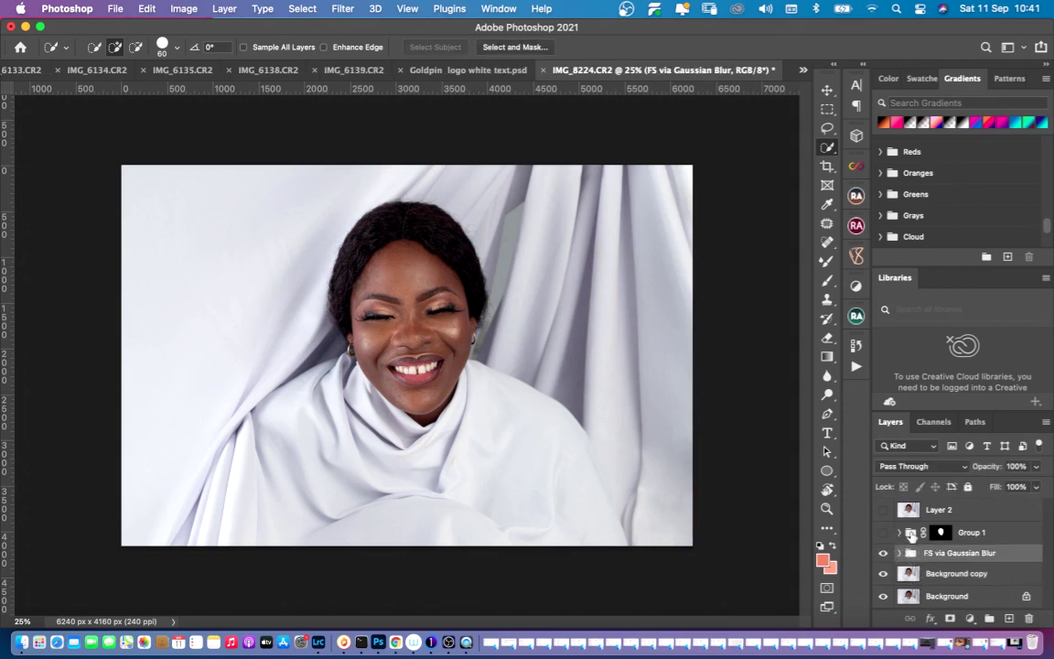
{"action": "left_click", "coordinate": [883, 532]}
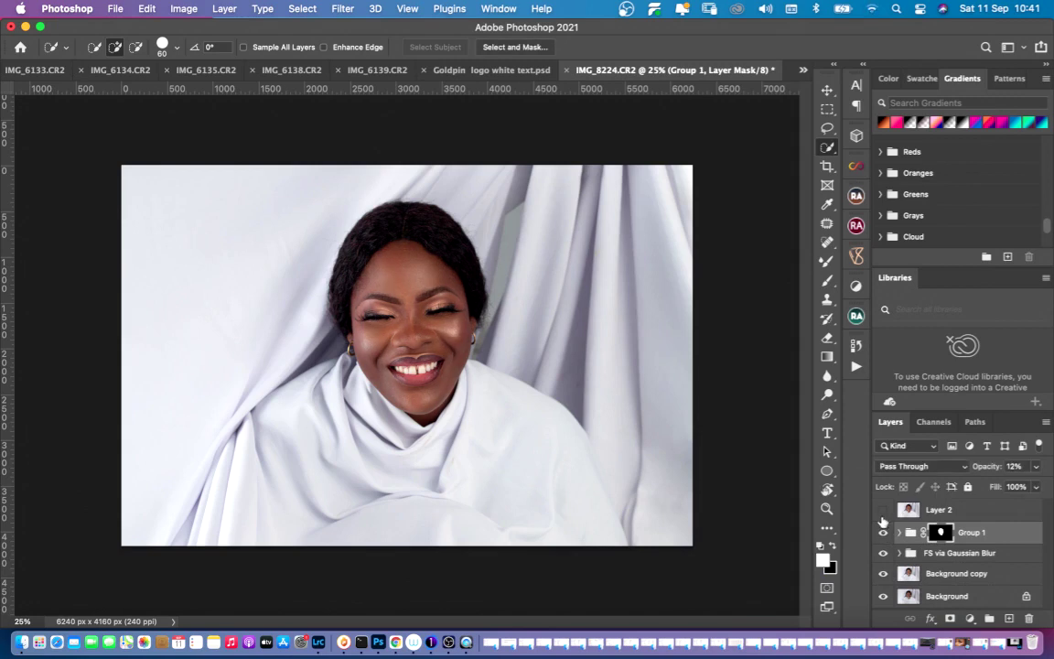
{"action": "left_click", "coordinate": [884, 510]}
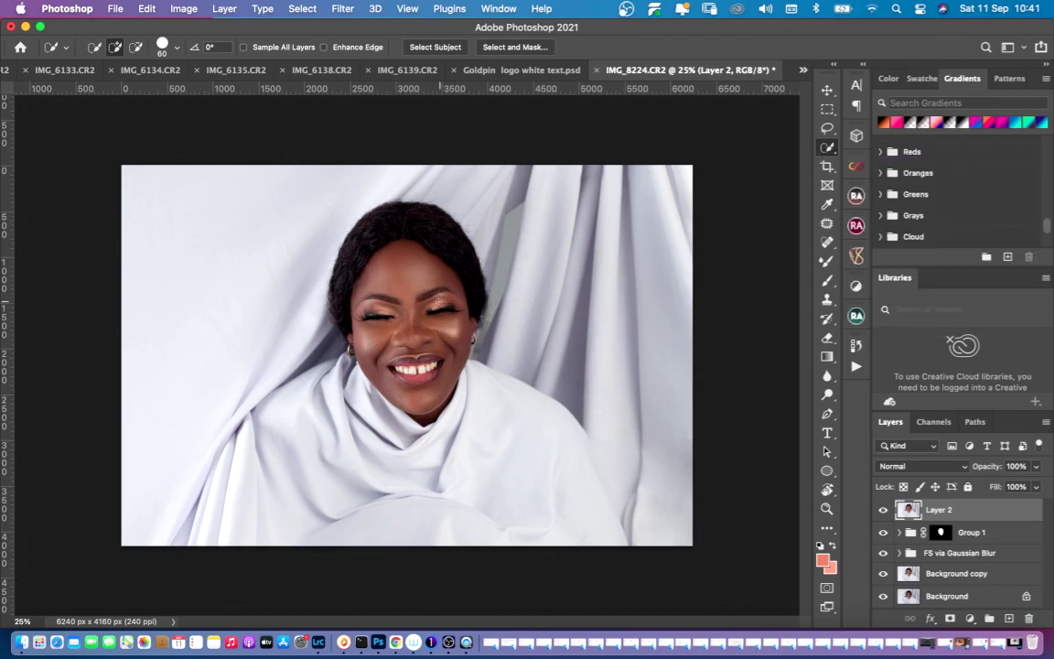
Step: Select the woman's face and hair with Quick Selection, and invert the selection to target the fabric and backdrop
{"action": "mouse_move", "coordinate": [404, 245]}
{"action": "left_mouse_down"}
{"action": "mouse_move", "coordinate": [394, 296]}
{"action": "mouse_move", "coordinate": [364, 322]}
{"action": "left_mouse_up"}
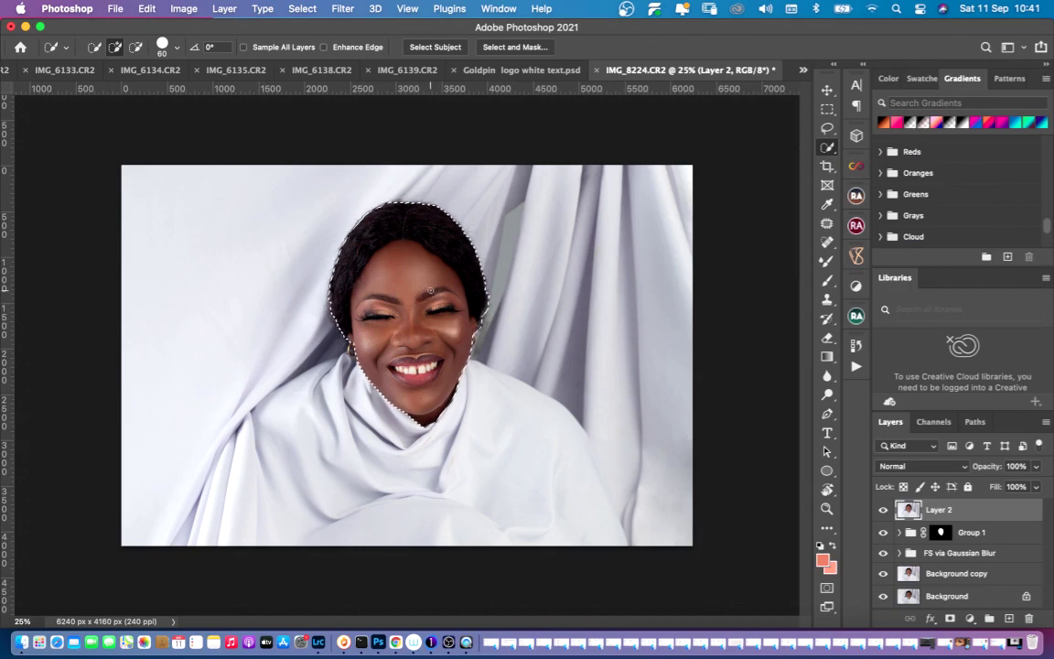
{"action": "right_click", "coordinate": [433, 291]}
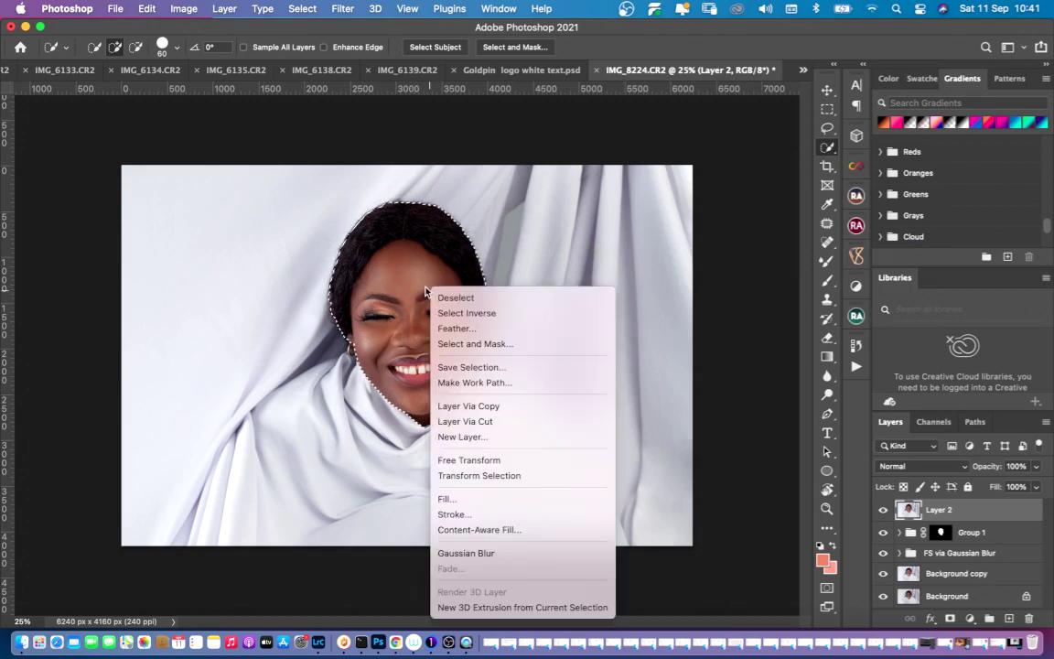
{"action": "left_click", "coordinate": [463, 315]}
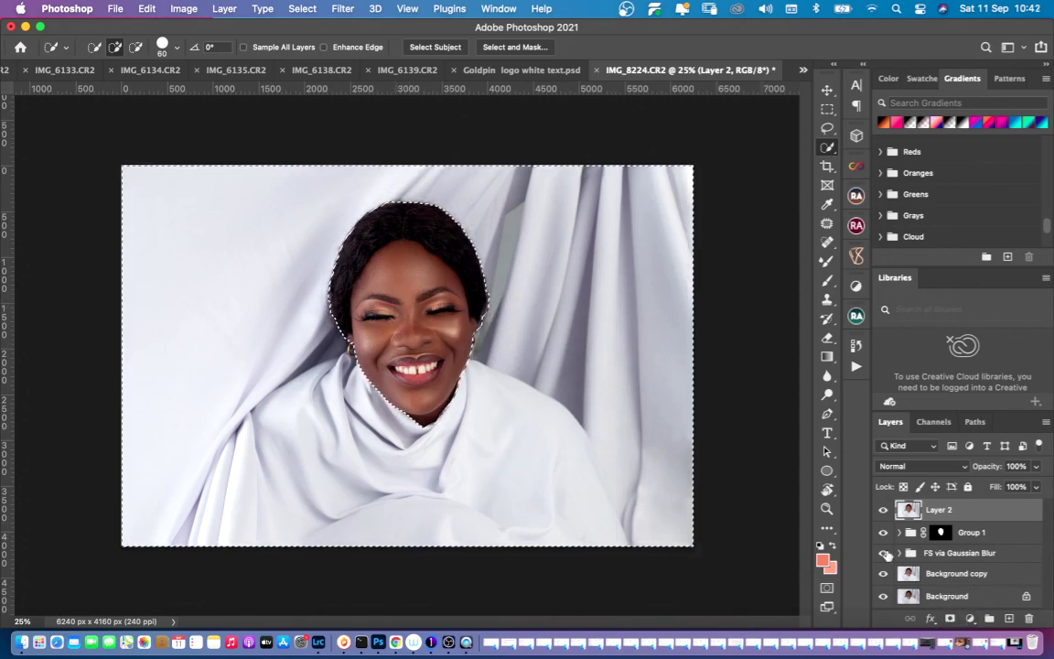
Step: Add a Solid Color fill layer over the selected fabric and backdrop, using dark teal #072839
{"action": "left_click", "coordinate": [971, 619]}
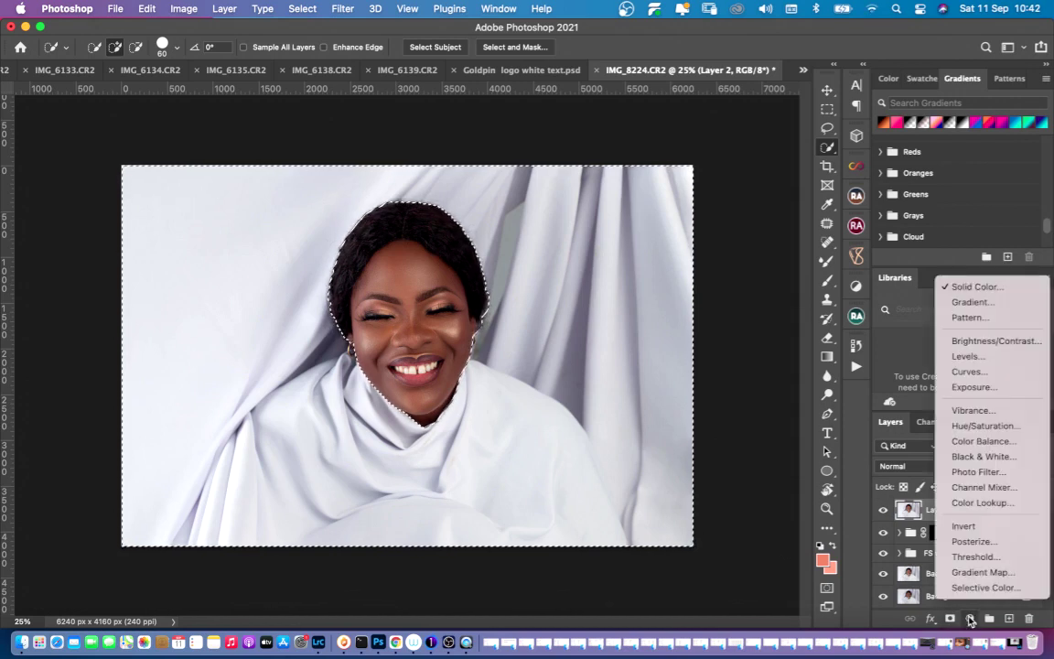
{"action": "left_click", "coordinate": [971, 619]}
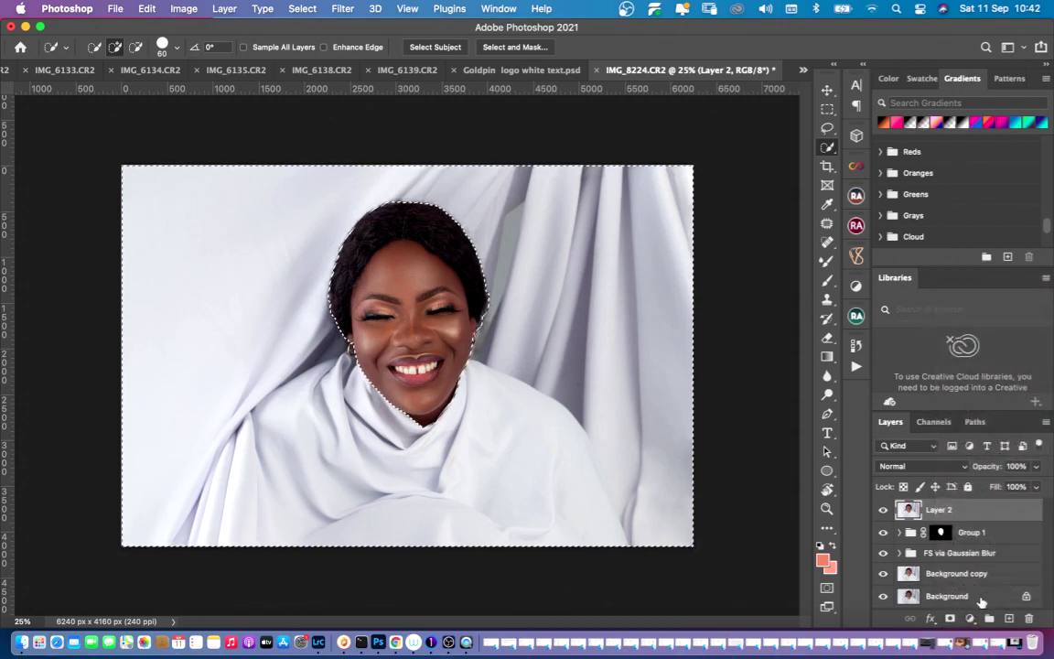
{"action": "left_click", "coordinate": [970, 620]}
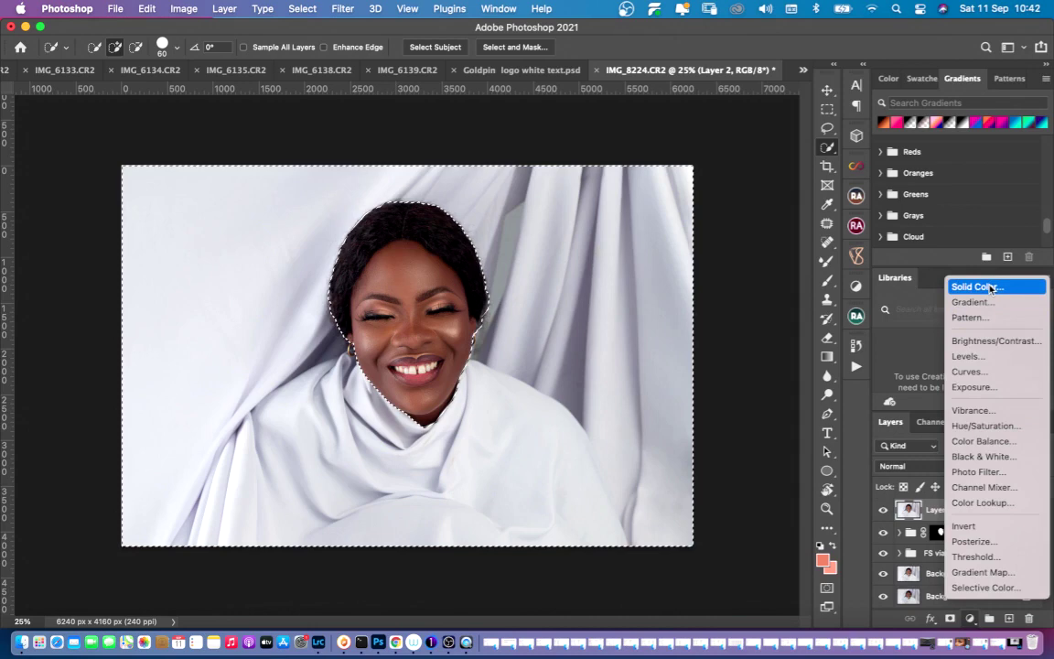
{"action": "left_click", "coordinate": [990, 287]}
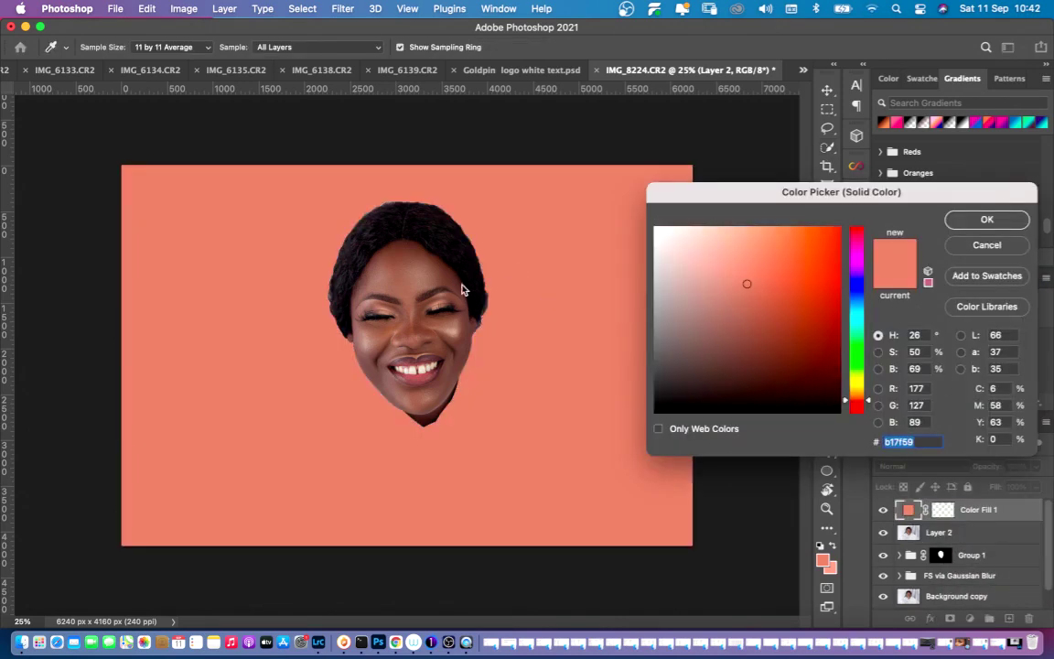
{"action": "left_click", "coordinate": [239, 264]}
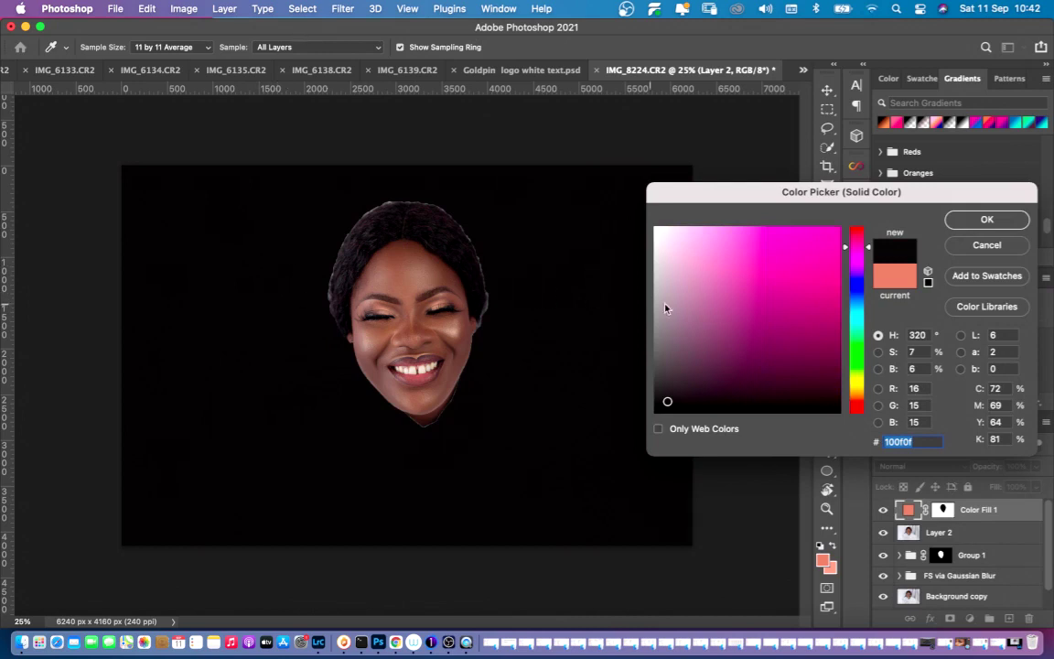
{"action": "mouse_move", "coordinate": [803, 309]}
{"action": "left_mouse_down"}
{"action": "mouse_move", "coordinate": [819, 293]}
{"action": "mouse_move", "coordinate": [830, 319]}
{"action": "mouse_move", "coordinate": [826, 274]}
{"action": "mouse_move", "coordinate": [856, 273]}
{"action": "mouse_move", "coordinate": [857, 333]}
{"action": "mouse_move", "coordinate": [860, 317]}
{"action": "mouse_move", "coordinate": [798, 390]}
{"action": "left_mouse_up"}
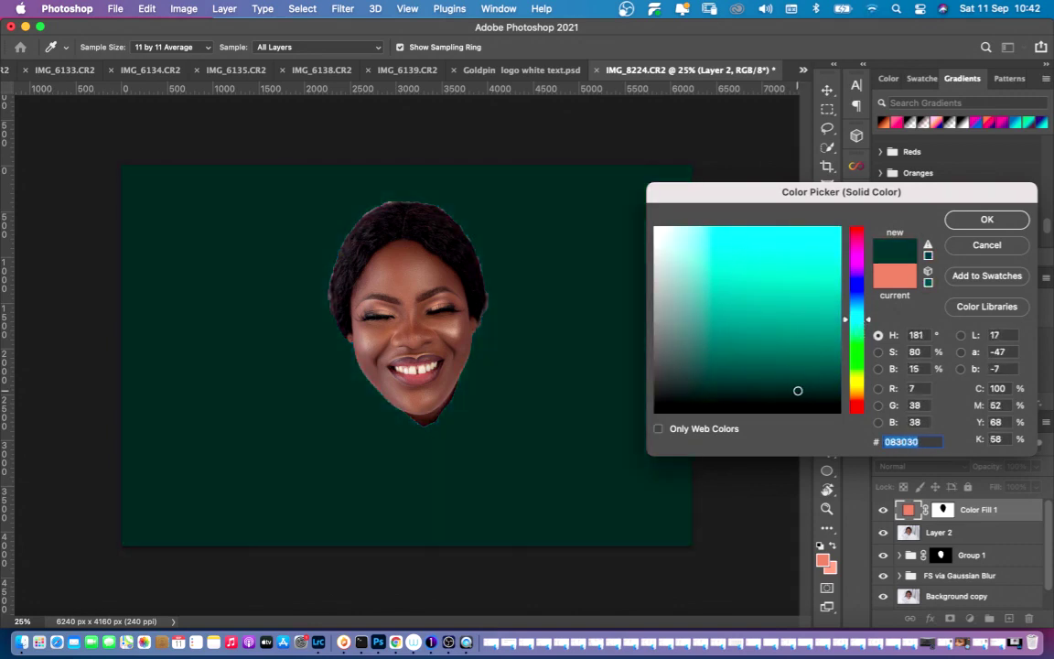
{"action": "mouse_move", "coordinate": [855, 330]}
{"action": "left_mouse_down"}
{"action": "mouse_move", "coordinate": [858, 359]}
{"action": "mouse_move", "coordinate": [860, 311]}
{"action": "left_mouse_up"}
{"action": "left_click_drag", "start_coordinate": [814, 365], "coordinate": [816, 371]}
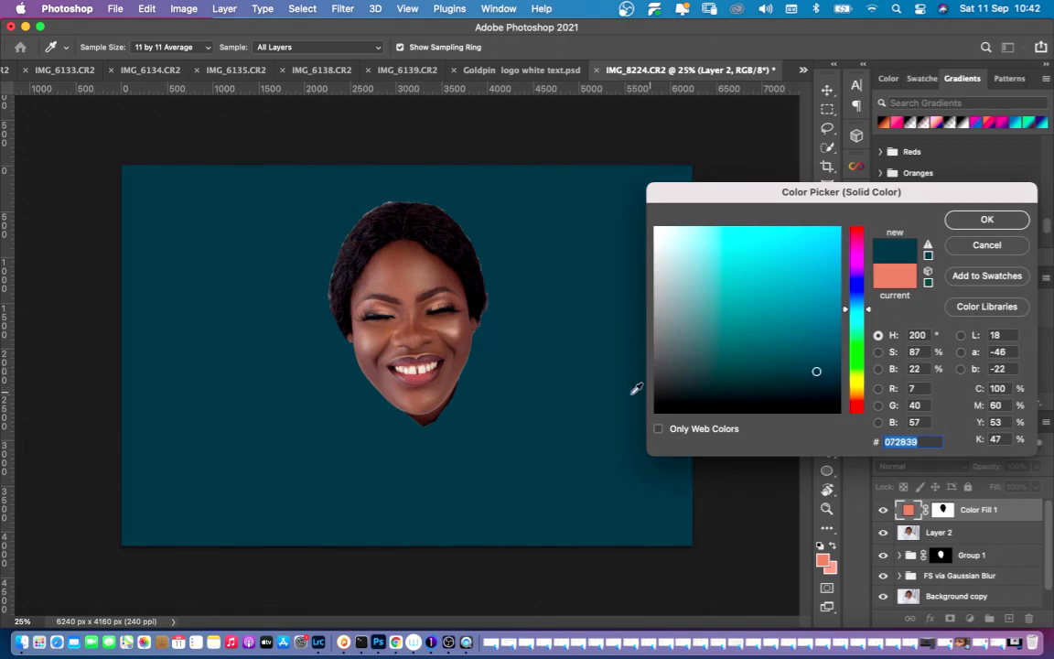
{"action": "left_click", "coordinate": [987, 220]}
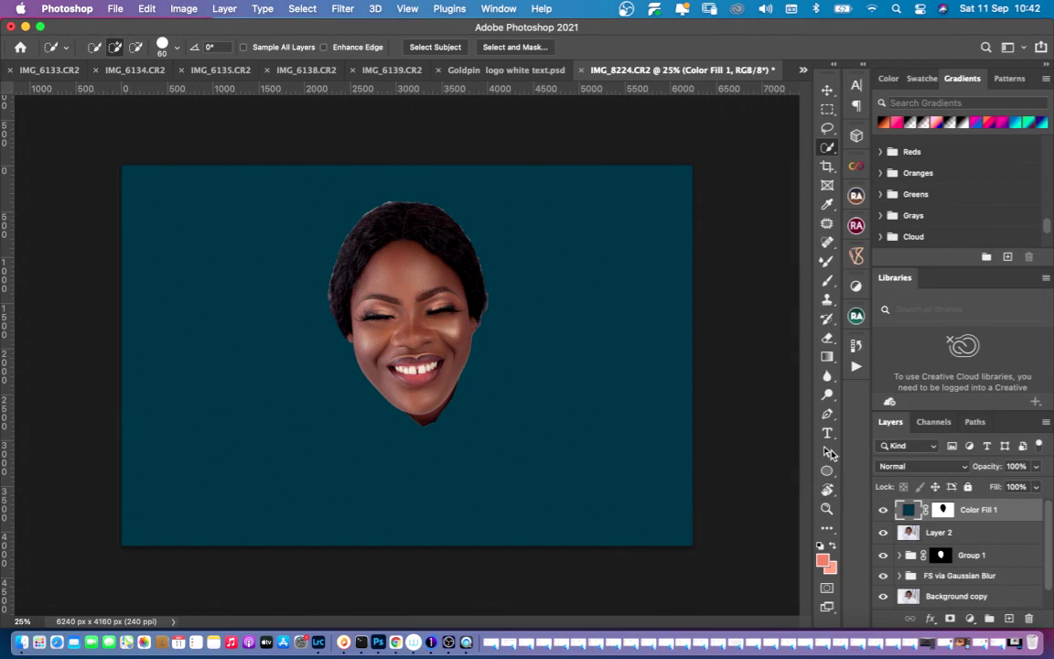
Step: Set the colour fill layer's blend mode to Multiply and its opacity to 78%
{"action": "left_click", "coordinate": [900, 467]}
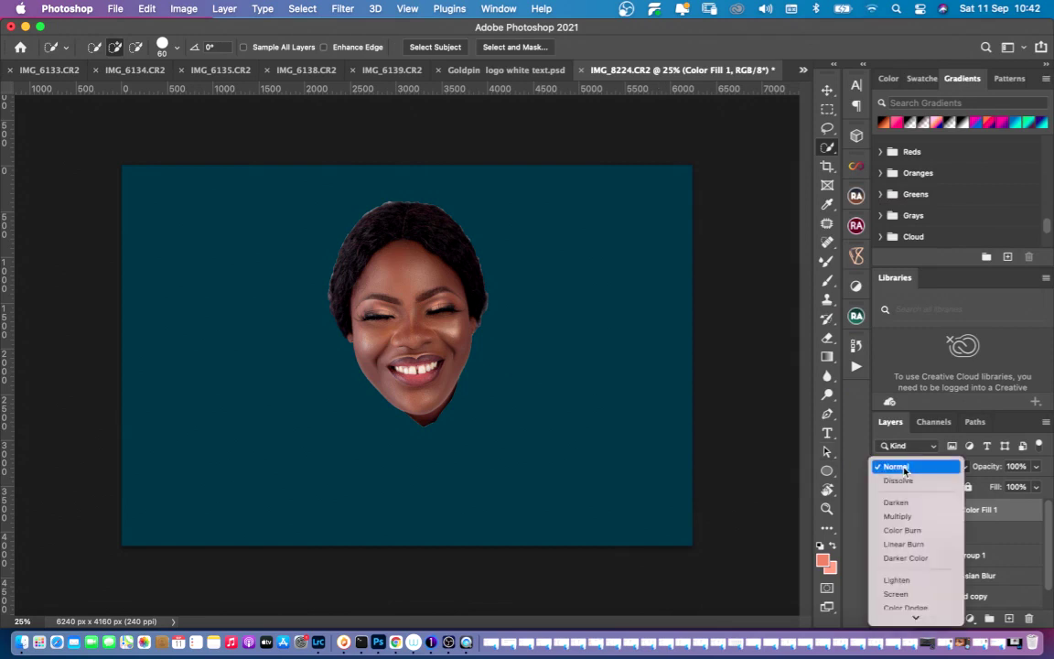
{"action": "left_click", "coordinate": [905, 469]}
{"action": "left_click", "coordinate": [905, 468]}
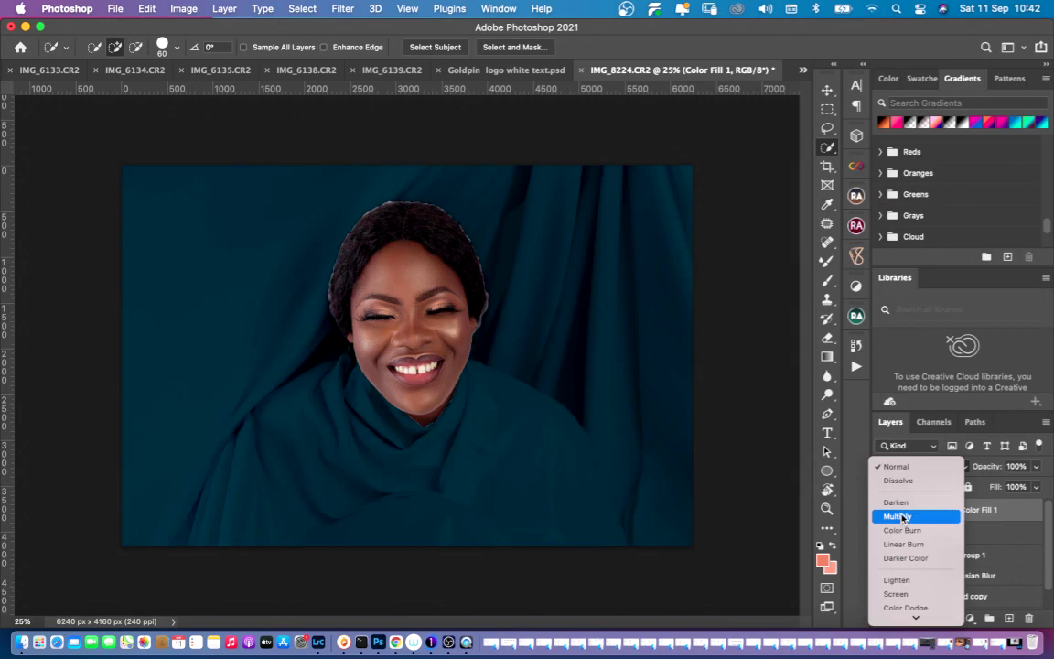
{"action": "left_click", "coordinate": [901, 518]}
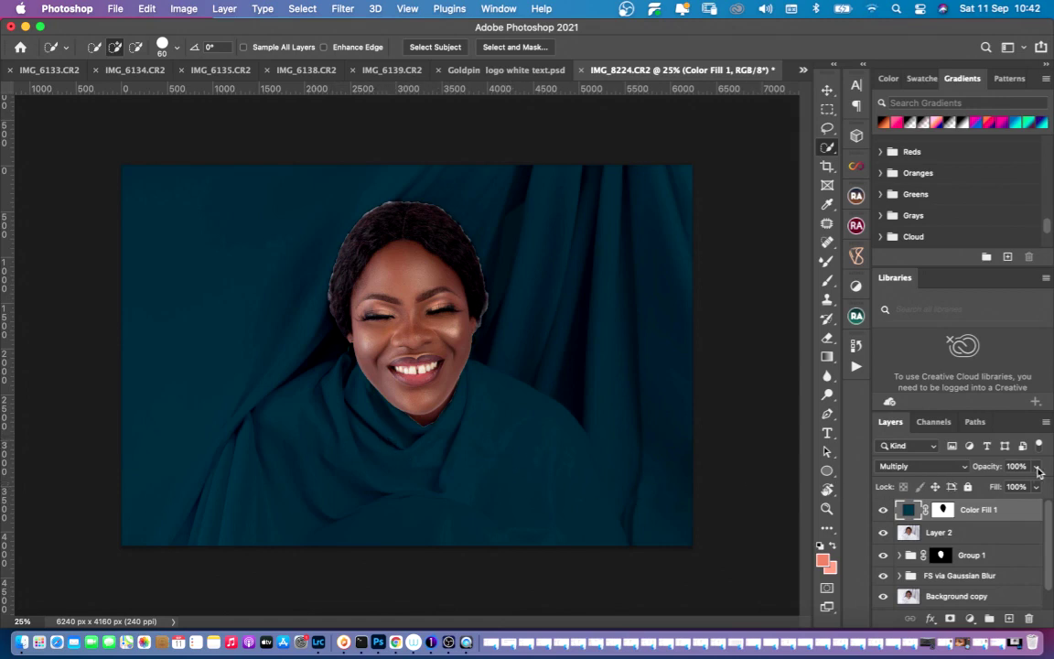
{"action": "left_click_drag", "start_coordinate": [1036, 468], "coordinate": [1020, 486]}
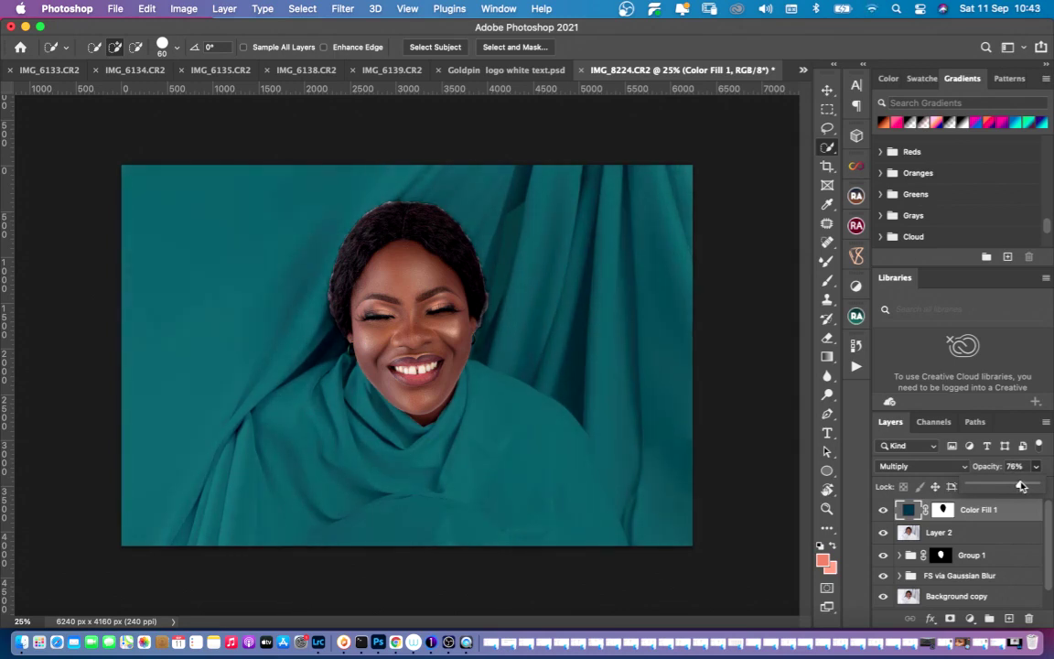
{"action": "left_click_drag", "start_coordinate": [1021, 485], "coordinate": [1021, 486]}
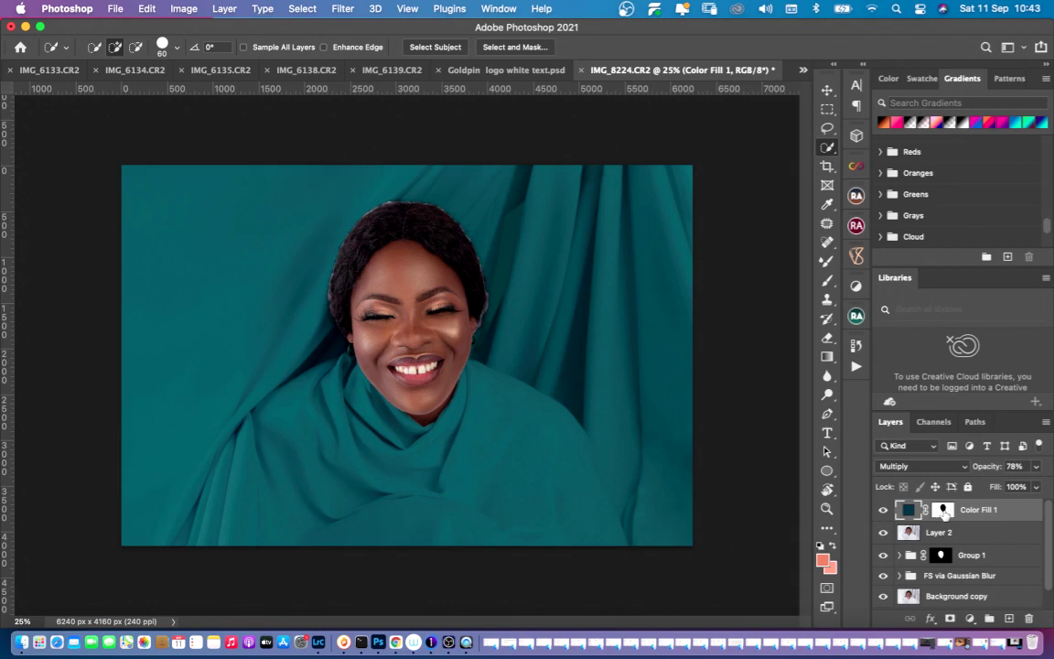
Step: Add a Curves adjustment layer above the colour fill and group the two layers together
{"action": "left_click", "coordinate": [969, 618]}
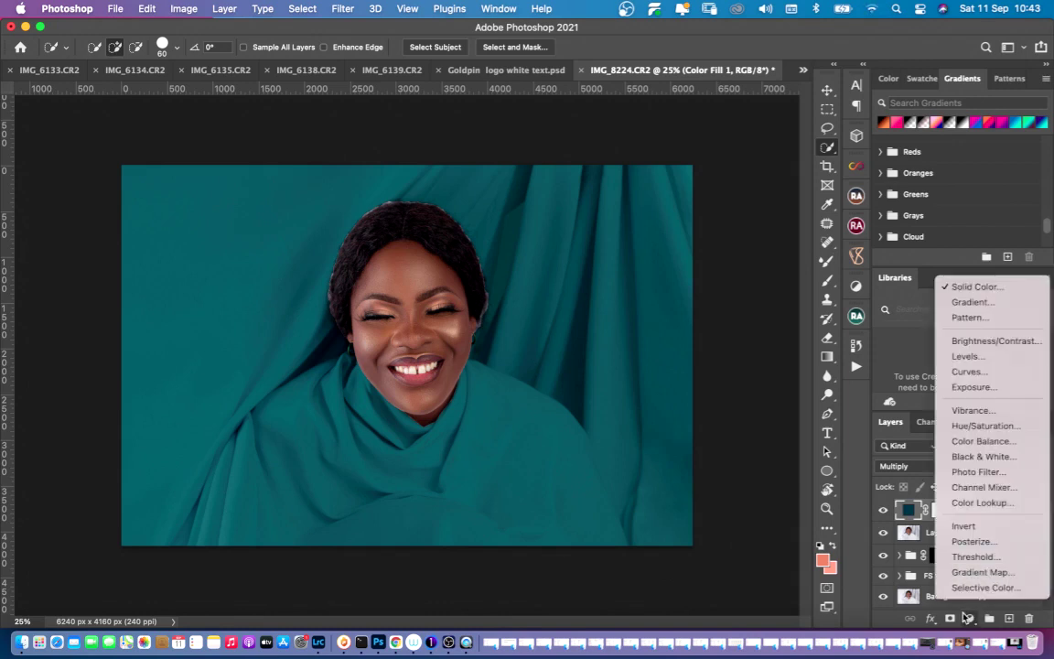
{"action": "left_click", "coordinate": [983, 372]}
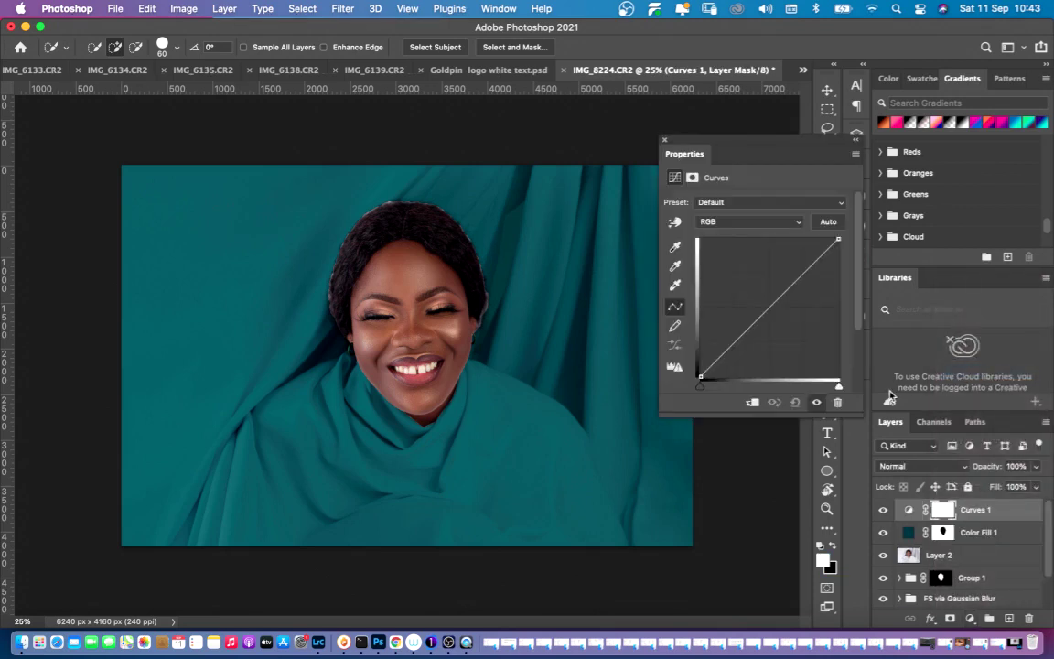
{"action": "left_click", "coordinate": [665, 143]}
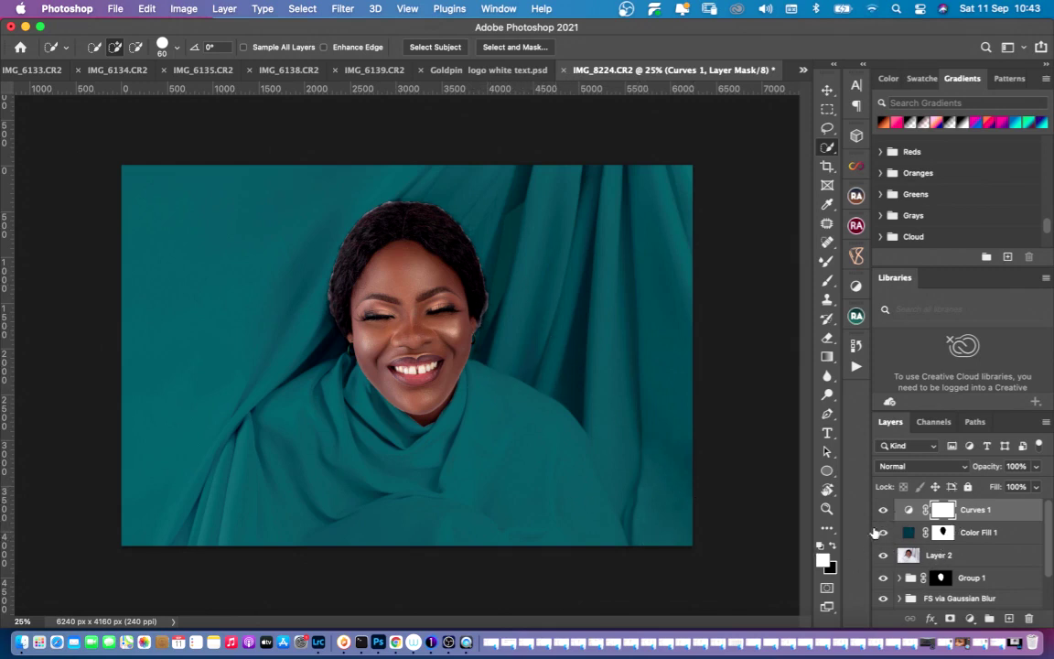
{"action": "left_click", "coordinate": [977, 534], "text": "shift"}
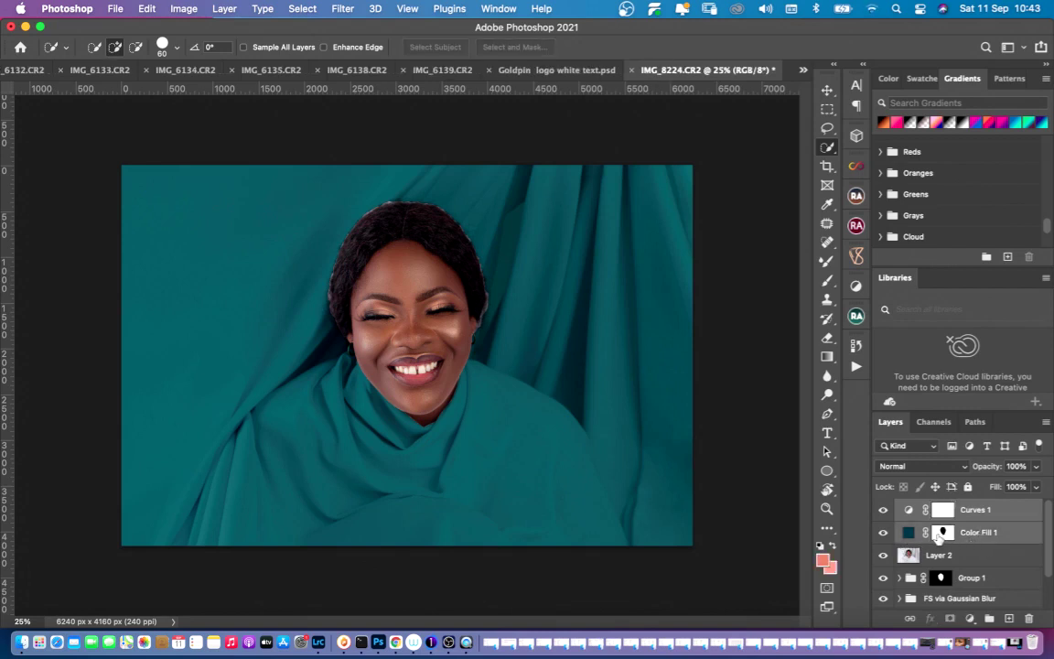
{"action": "key", "text": "super+g"}
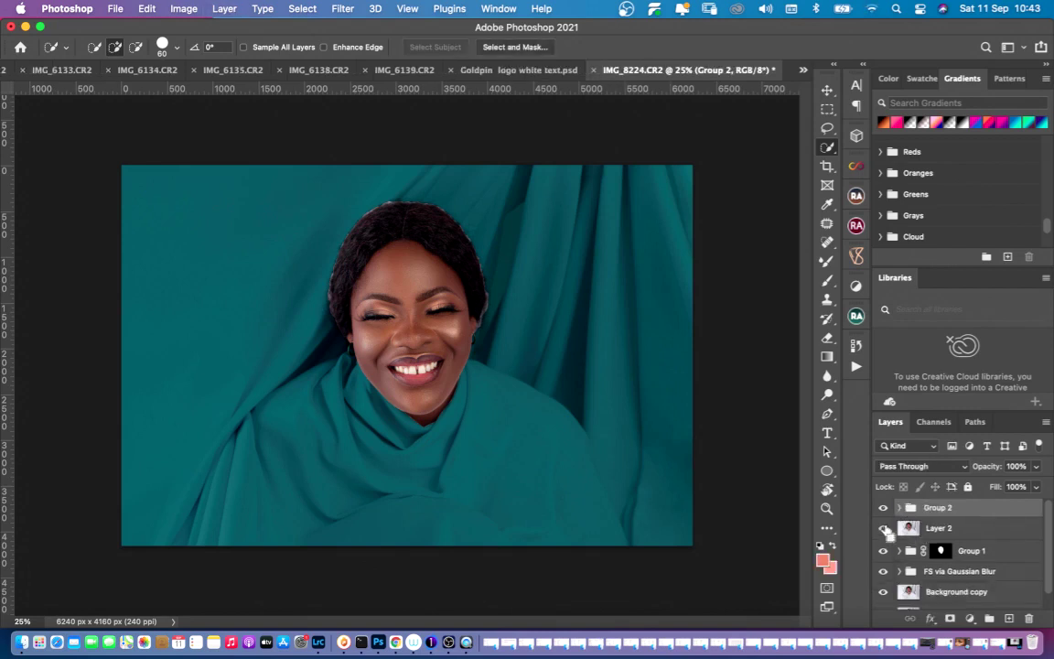
Step: Move the layer mask from Color Fill 1 onto Group 2 and select the group's mask
{"action": "left_click", "coordinate": [900, 508]}
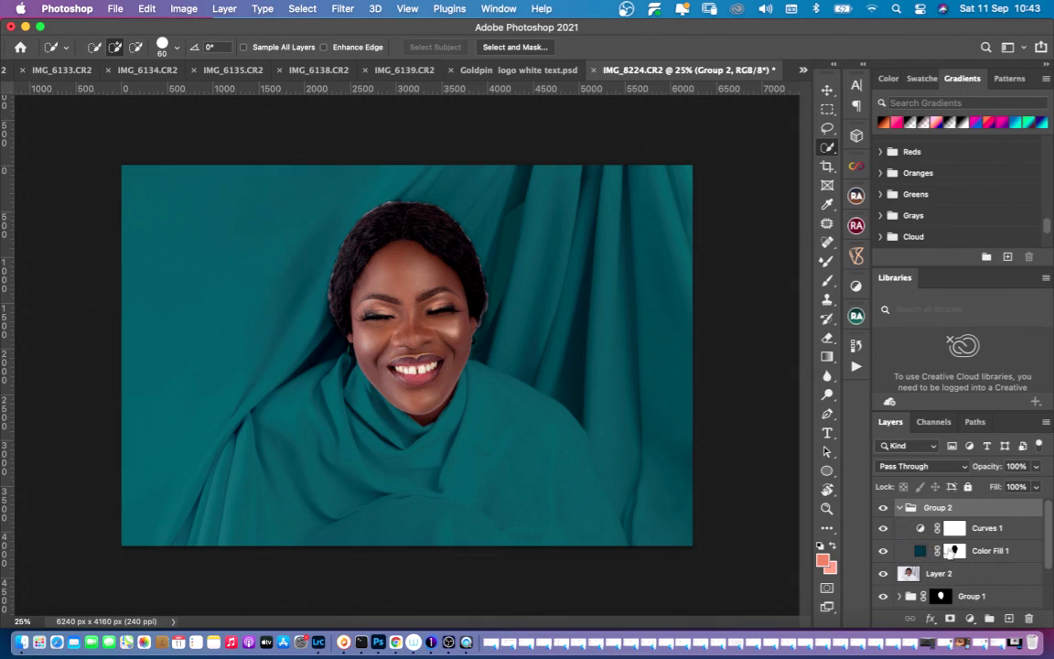
{"action": "left_click", "coordinate": [954, 550]}
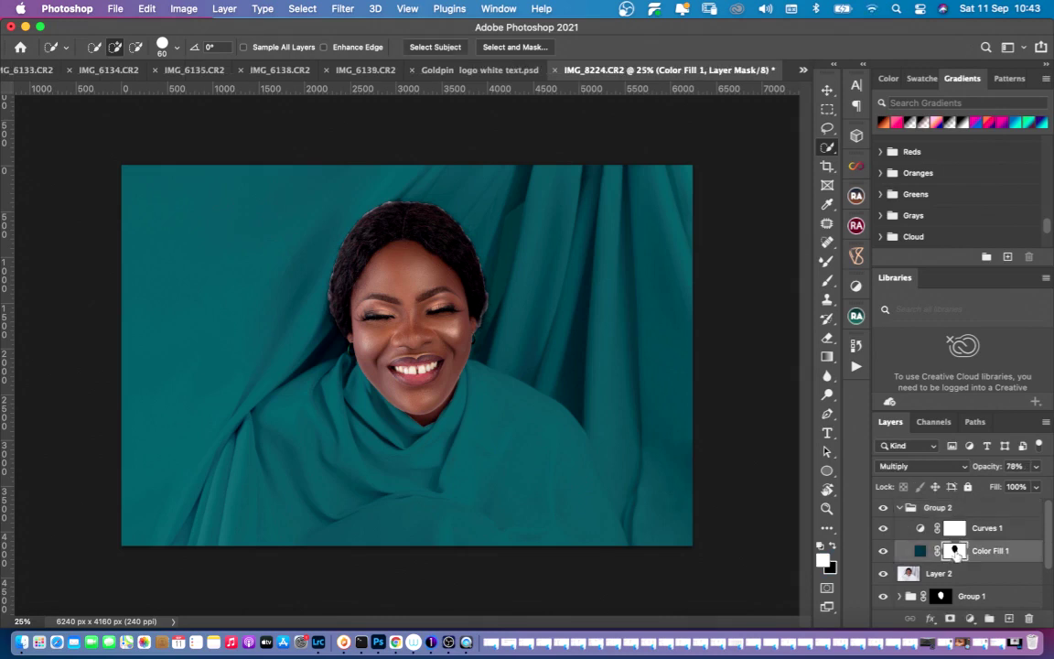
{"action": "left_click_drag", "start_coordinate": [954, 550], "coordinate": [935, 512]}
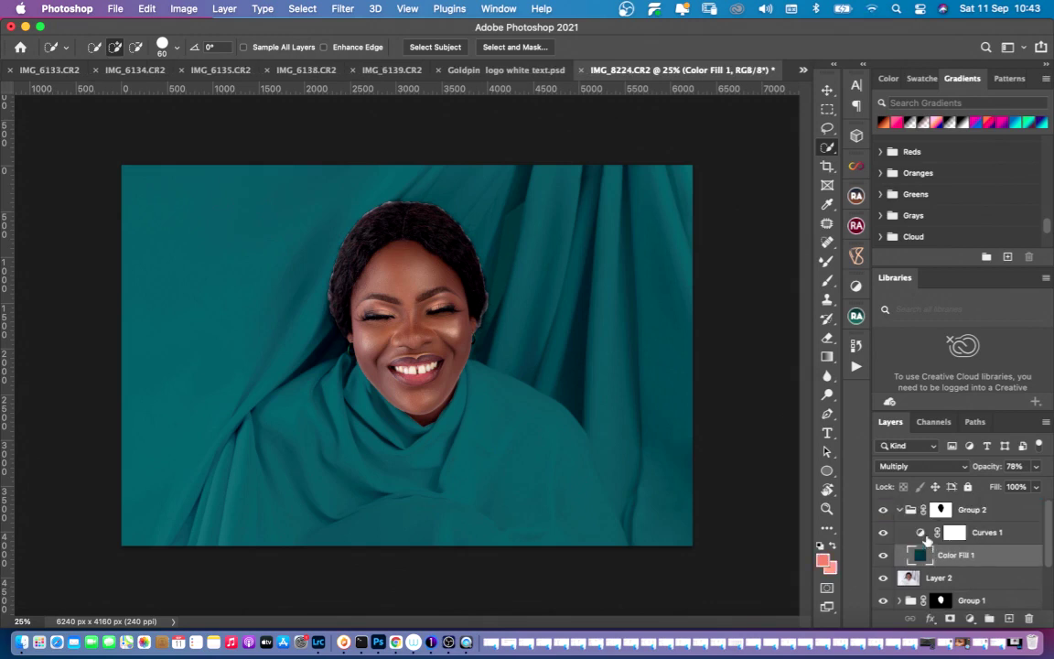
{"action": "left_click", "coordinate": [937, 511]}
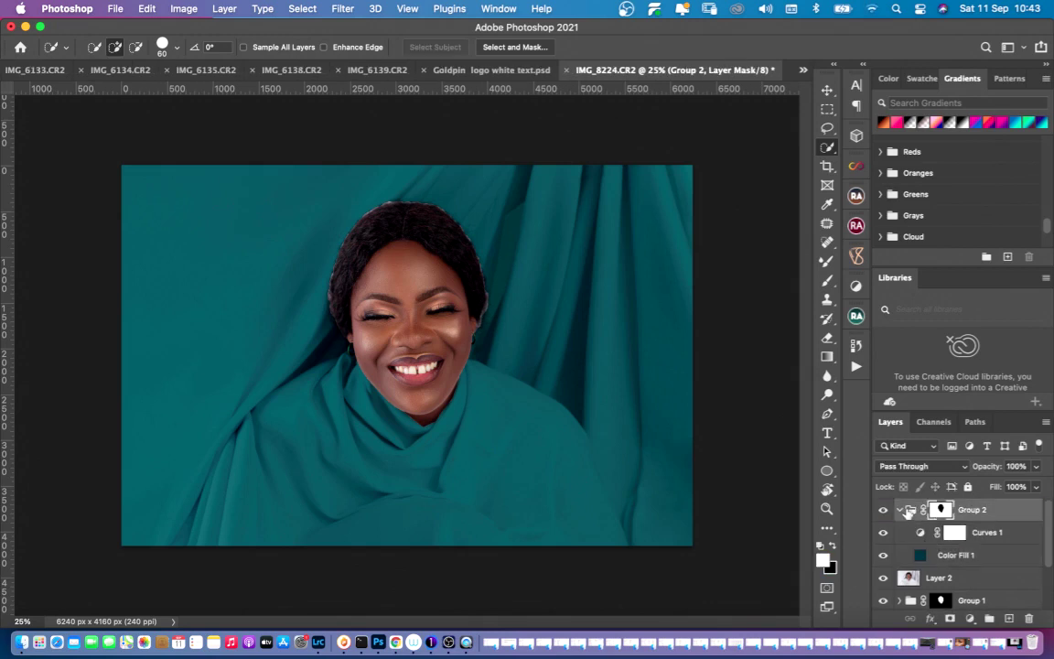
{"action": "left_click", "coordinate": [899, 509]}
{"action": "double_click", "coordinate": [899, 510]}
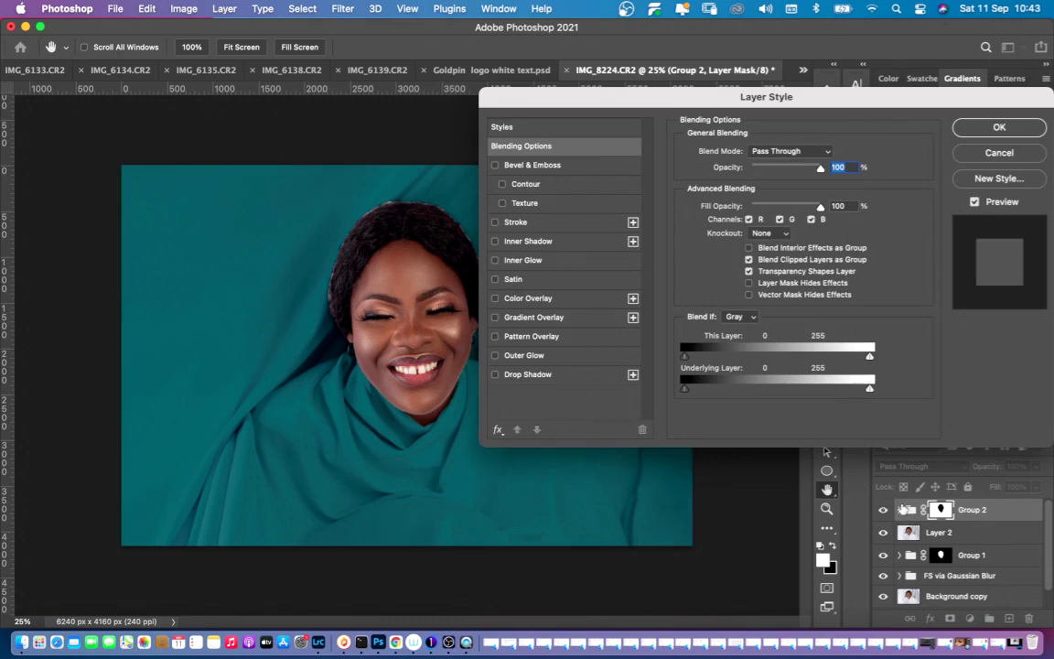
{"action": "left_click", "coordinate": [999, 153]}
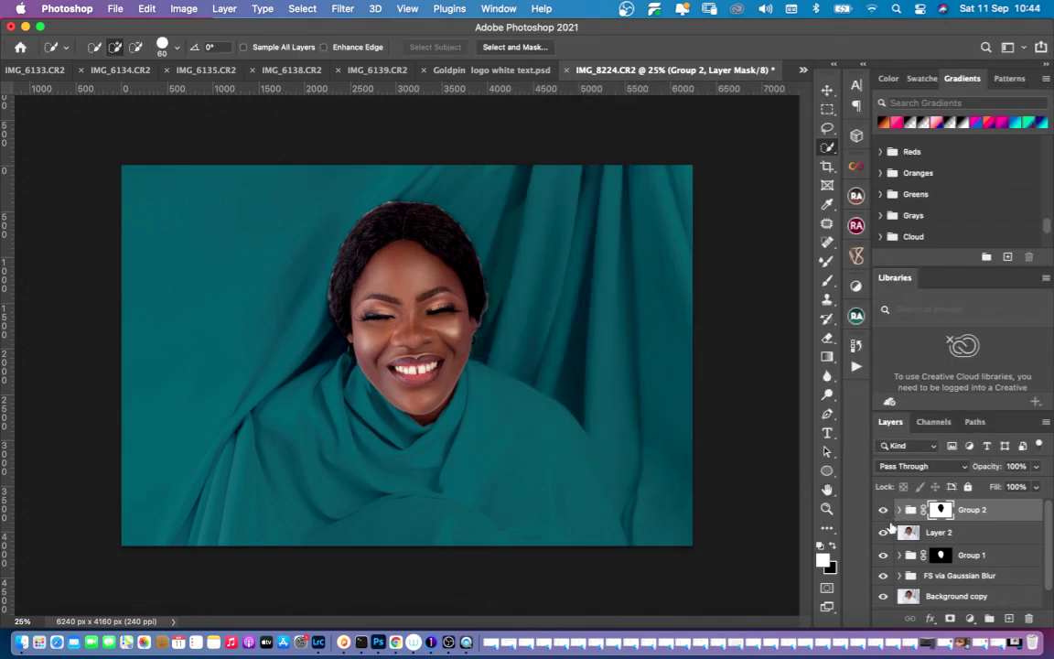
{"action": "left_click", "coordinate": [898, 510]}
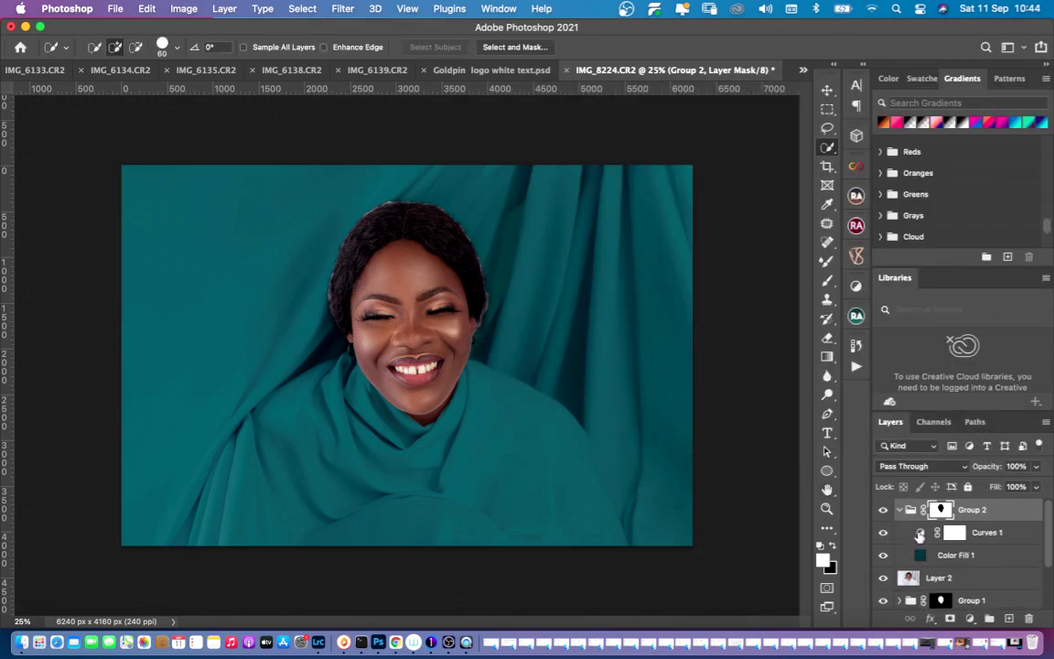
Step: Change the colour of Color Fill 1 to a brighter blue, #16709f
{"action": "double_click", "coordinate": [919, 533]}
{"action": "double_click", "coordinate": [919, 555]}
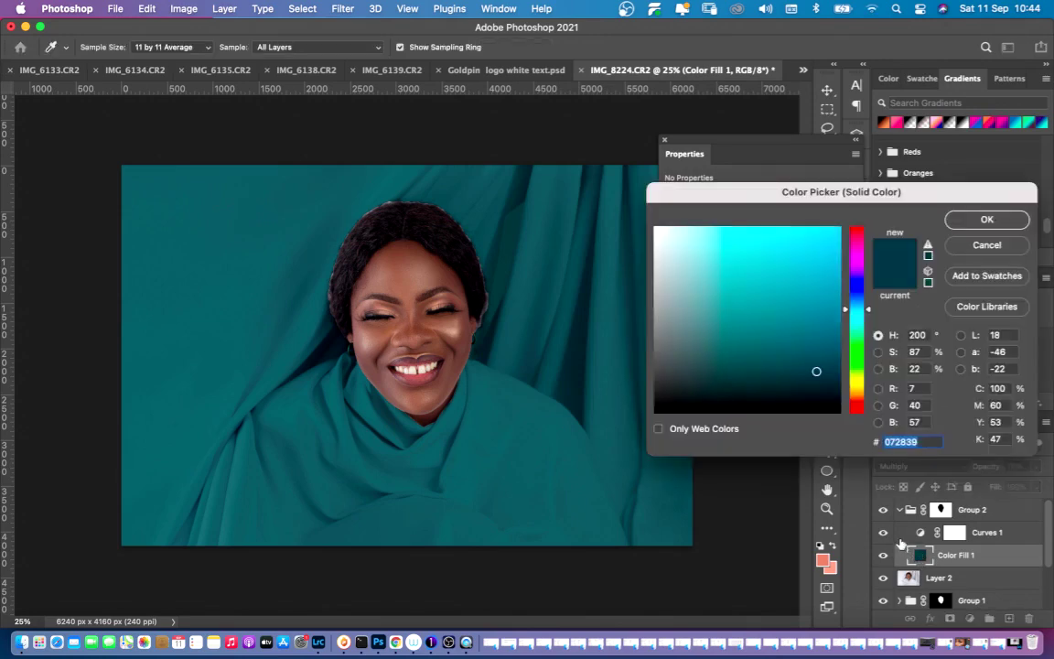
{"action": "mouse_move", "coordinate": [779, 275]}
{"action": "left_mouse_down"}
{"action": "mouse_move", "coordinate": [811, 263]}
{"action": "mouse_move", "coordinate": [790, 280]}
{"action": "mouse_move", "coordinate": [815, 297]}
{"action": "left_mouse_up"}
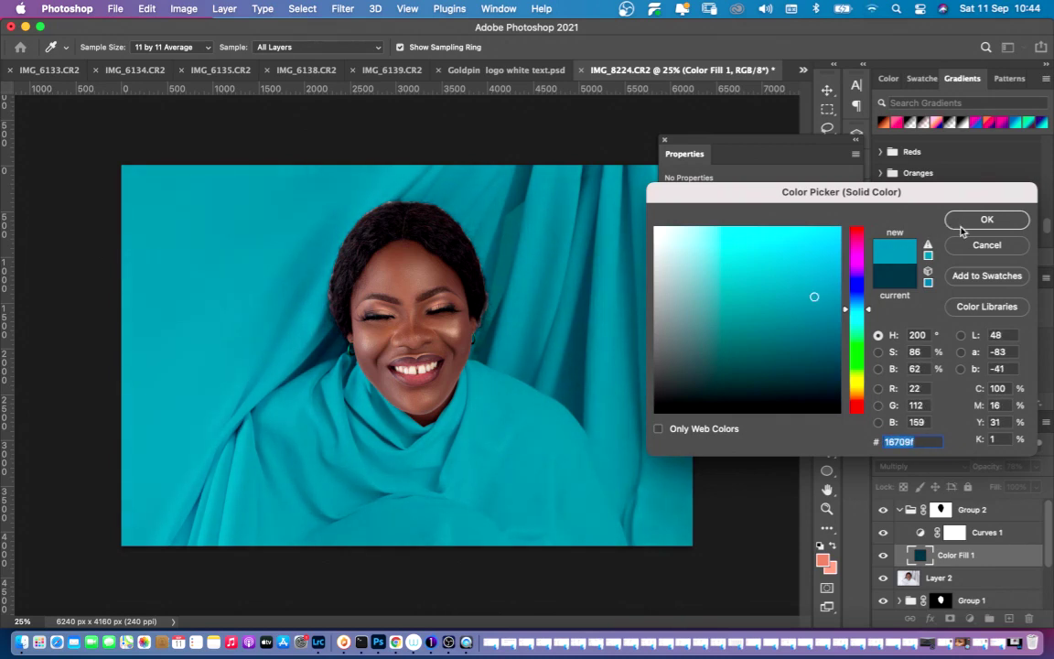
{"action": "left_click", "coordinate": [960, 219]}
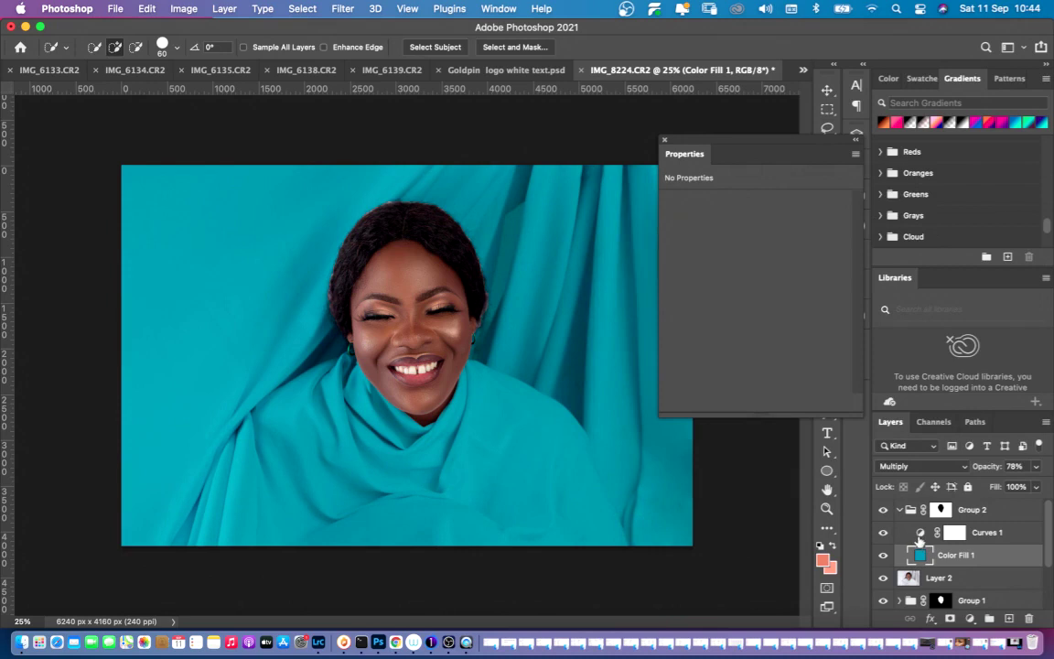
Step: Adjust the Curves 1 curve from the image itself, darkening the fabric's shadow folds and brightening its lighter areas
{"action": "left_click", "coordinate": [979, 531]}
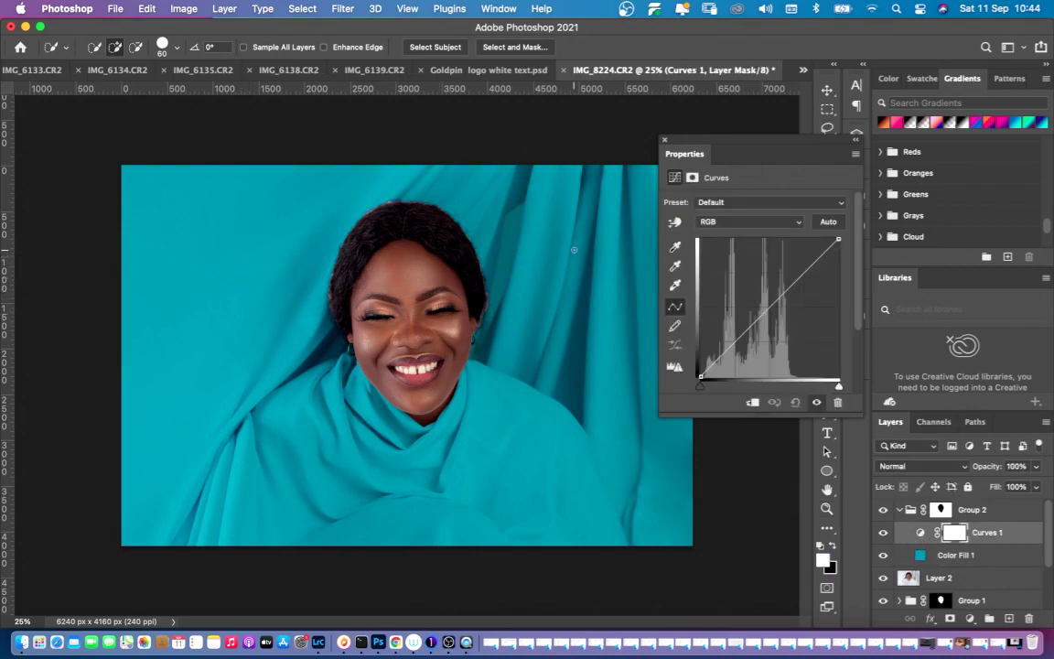
{"action": "left_click", "coordinate": [674, 225]}
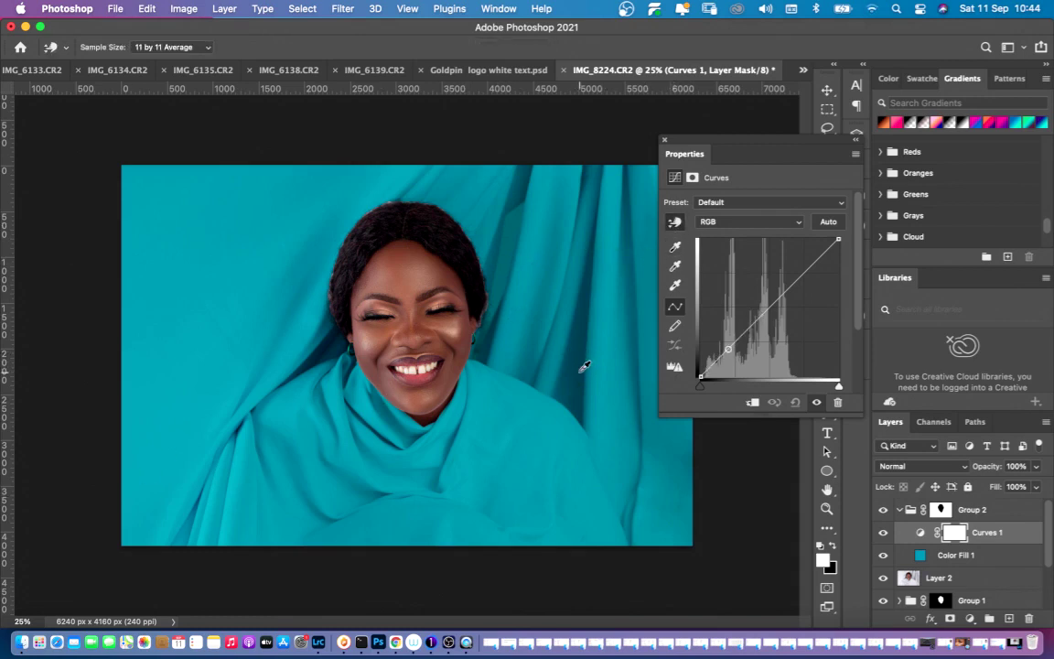
{"action": "left_click", "coordinate": [516, 339]}
{"action": "left_click_drag", "start_coordinate": [586, 380], "coordinate": [587, 382]}
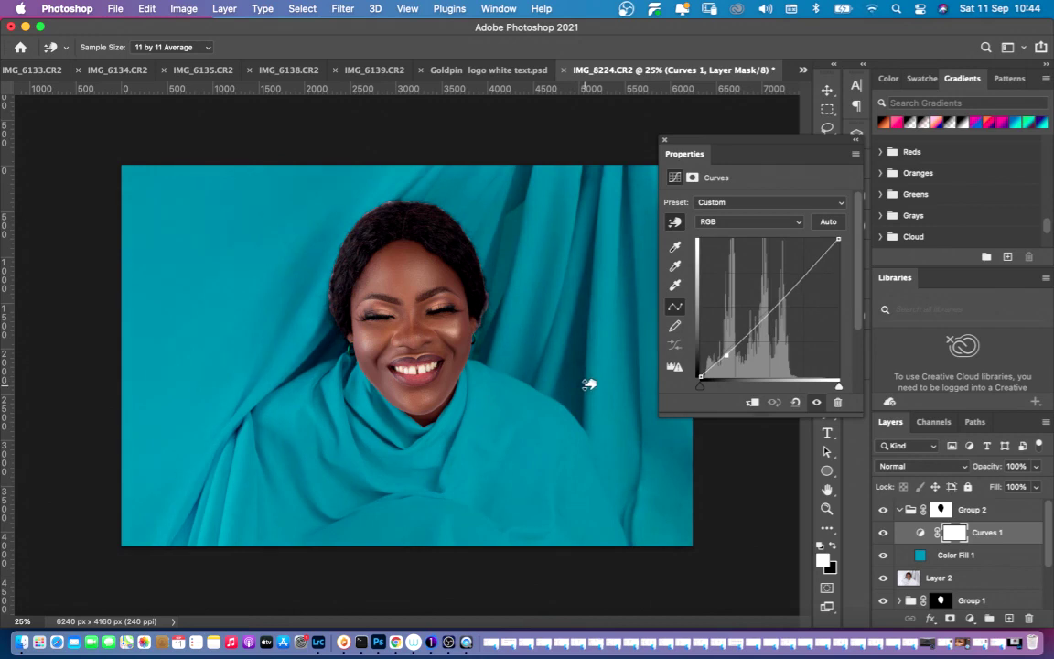
{"action": "left_click_drag", "start_coordinate": [590, 384], "coordinate": [595, 387]}
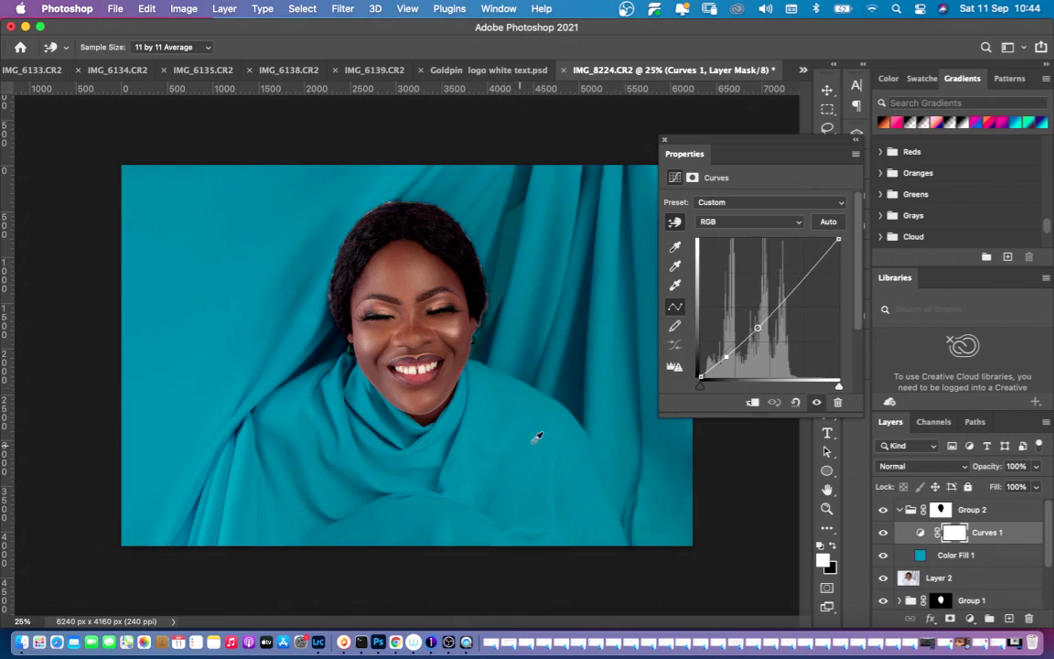
{"action": "left_click_drag", "start_coordinate": [606, 432], "coordinate": [608, 421]}
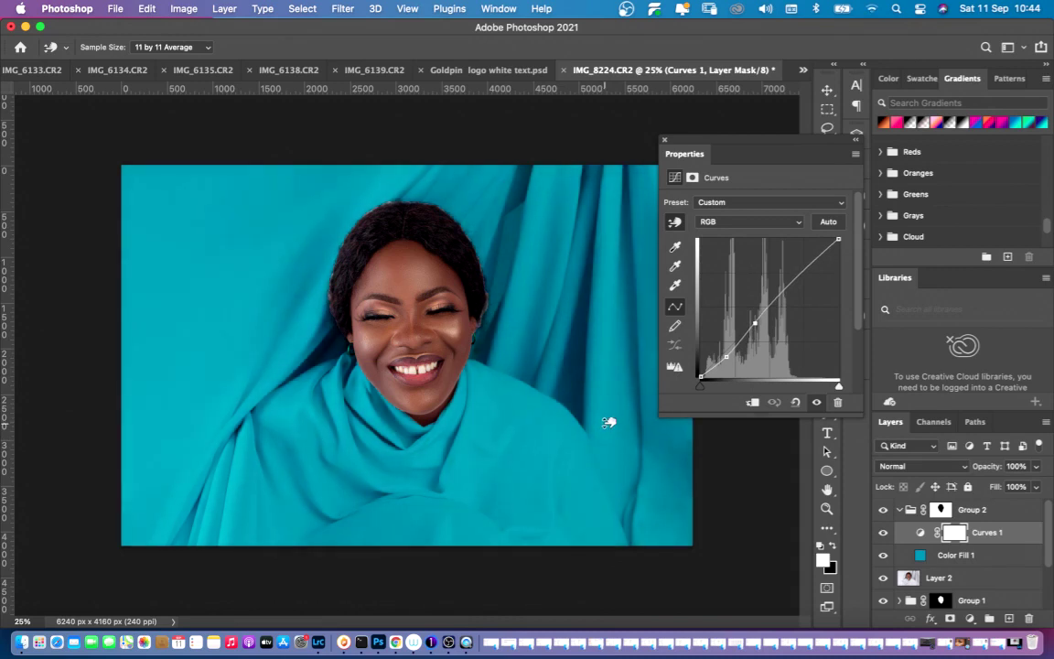
{"action": "left_click", "coordinate": [666, 141]}
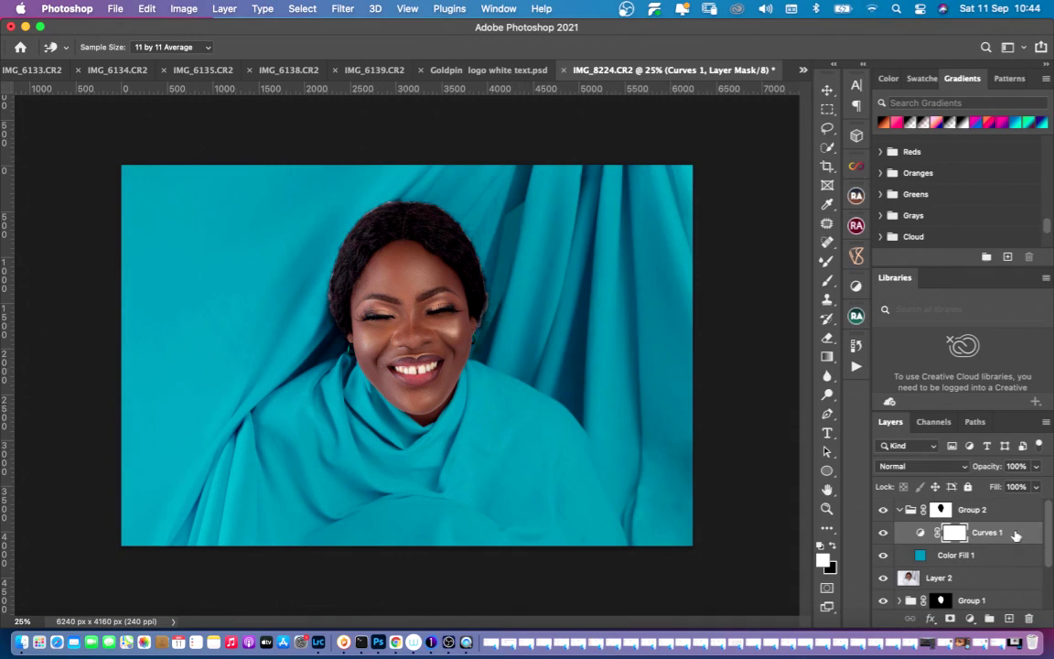
Step: Raise the Blend If underlying layer's black threshold on Curves 1 to ease the effect in the dark folds, and check its effect
{"action": "key", "text": "w"}
{"action": "double_click", "coordinate": [1010, 532]}
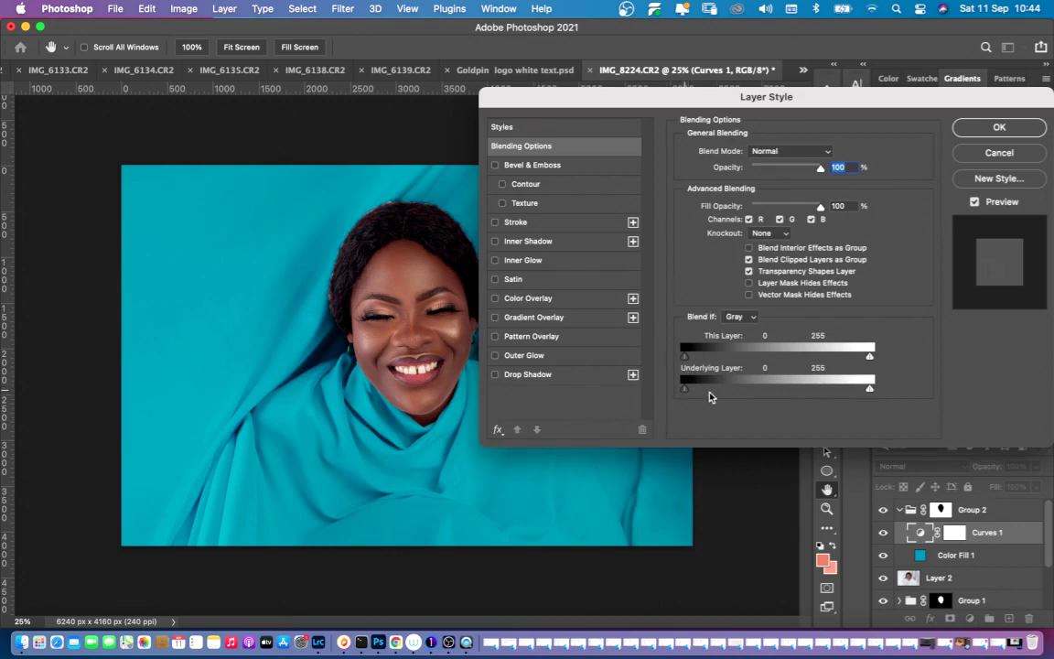
{"action": "left_click_drag", "start_coordinate": [719, 392], "coordinate": [728, 395]}
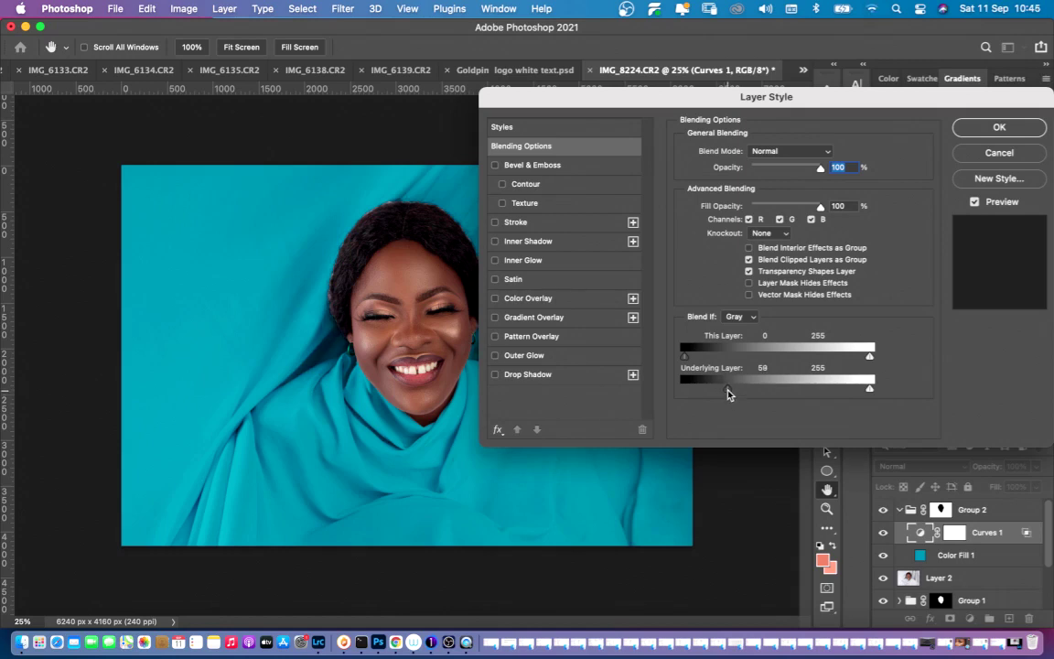
{"action": "left_click_drag", "start_coordinate": [732, 394], "coordinate": [708, 388]}
{"action": "left_click", "coordinate": [999, 127]}
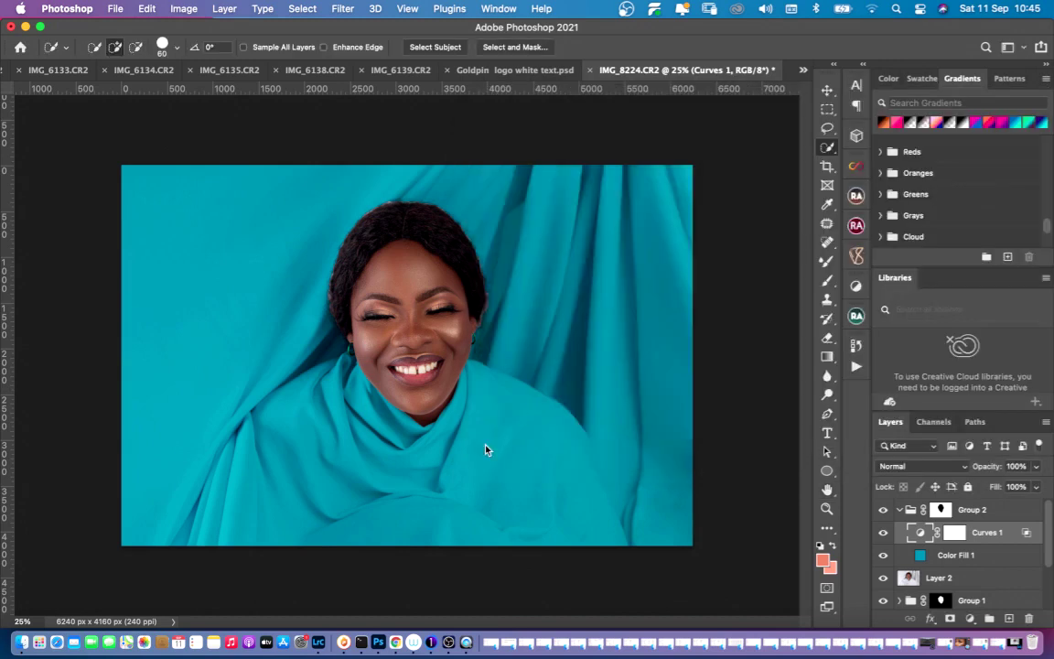
{"action": "left_click", "coordinate": [881, 520]}
{"action": "left_click", "coordinate": [880, 528]}
Step: Paint white on Group 2's mask along the hair outline with an 80 px brush to cover the pale fringe around the head
{"action": "key", "text": "super+plus"}
{"action": "key", "text": "super+plus"}
{"action": "key", "text": "super+plus"}
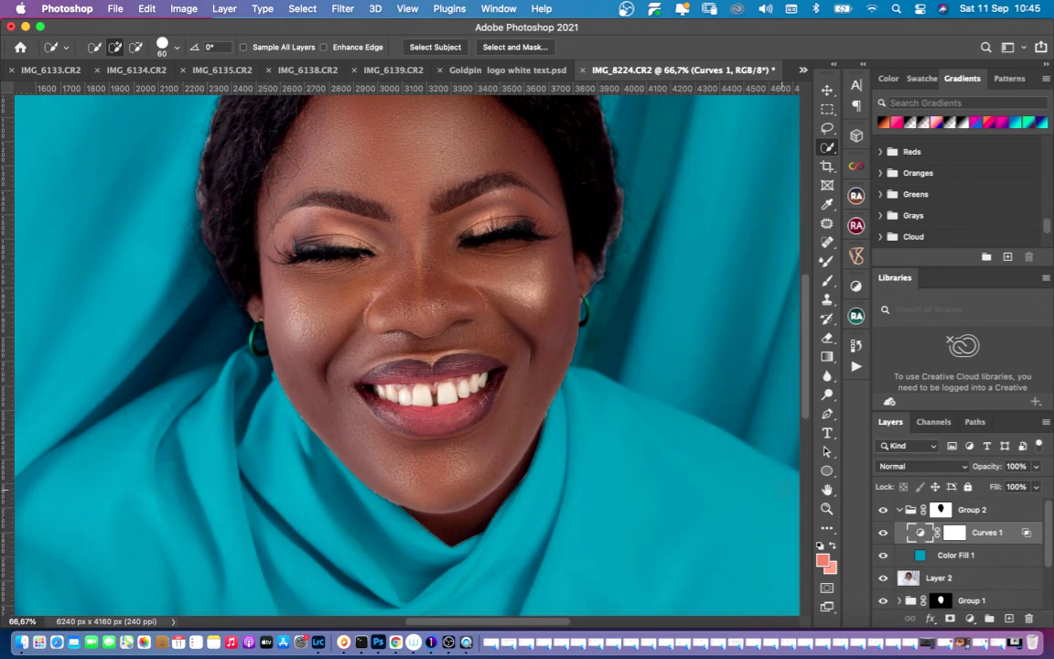
{"action": "left_click", "coordinate": [941, 510]}
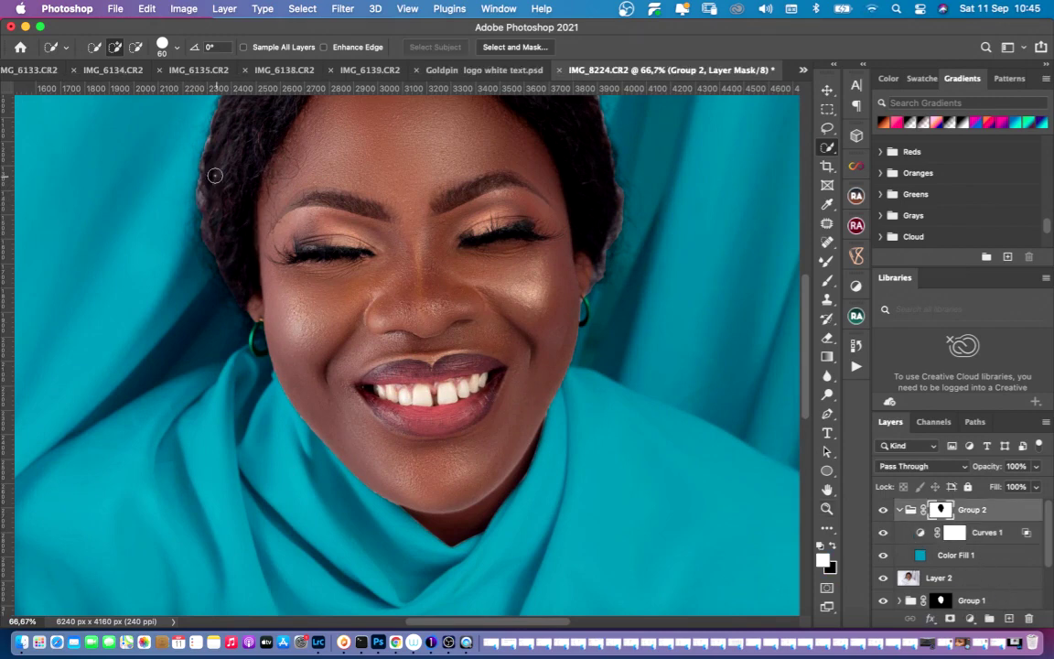
{"action": "key", "text": "b"}
{"action": "key", "text": "bracketleft"}
{"action": "key", "text": "bracketleft"}
{"action": "key", "text": "bracketleft"}
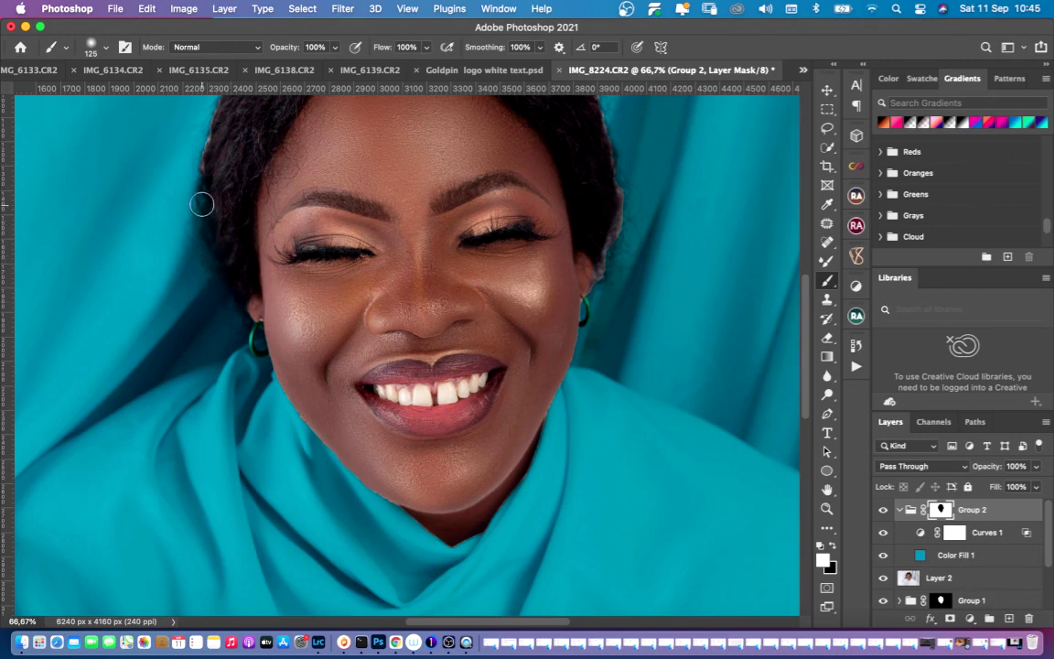
{"action": "scroll", "coordinate": [205, 210], "scroll_direction": "up", "scroll_amount": 3}
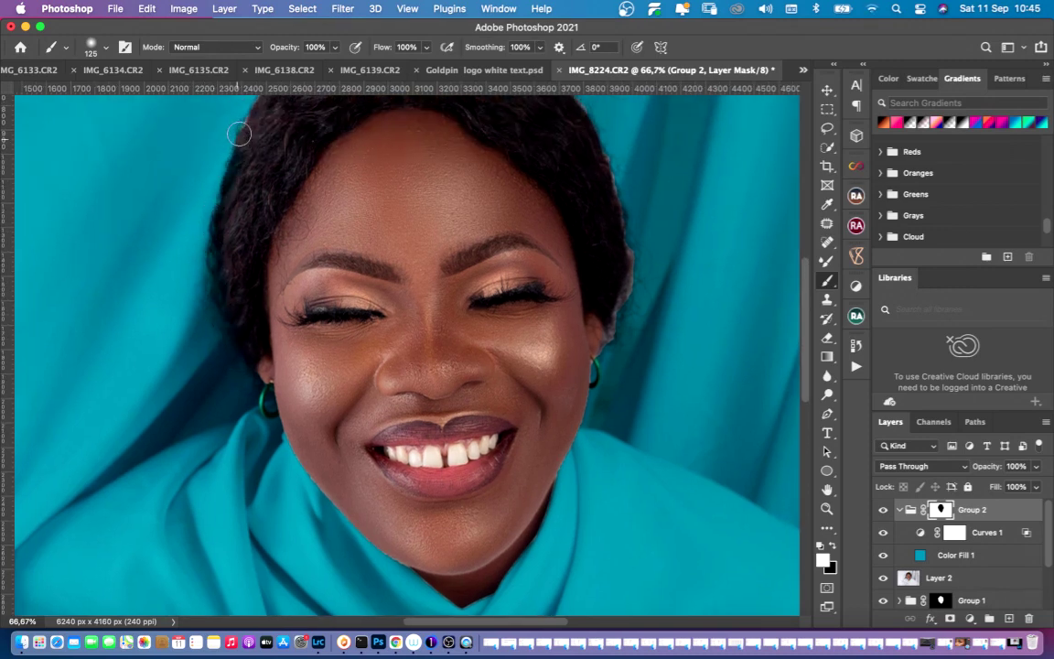
{"action": "scroll", "coordinate": [235, 197], "scroll_direction": "up", "scroll_amount": 8}
{"action": "scroll", "coordinate": [239, 262], "scroll_direction": "up", "scroll_amount": 3}
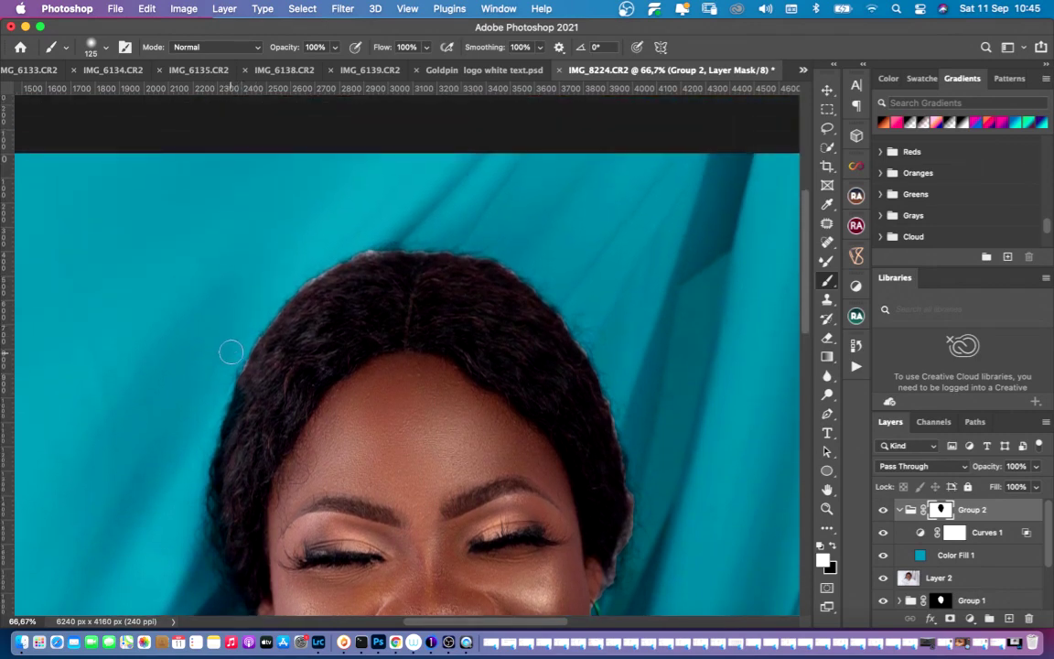
{"action": "key", "text": "bracketleft"}
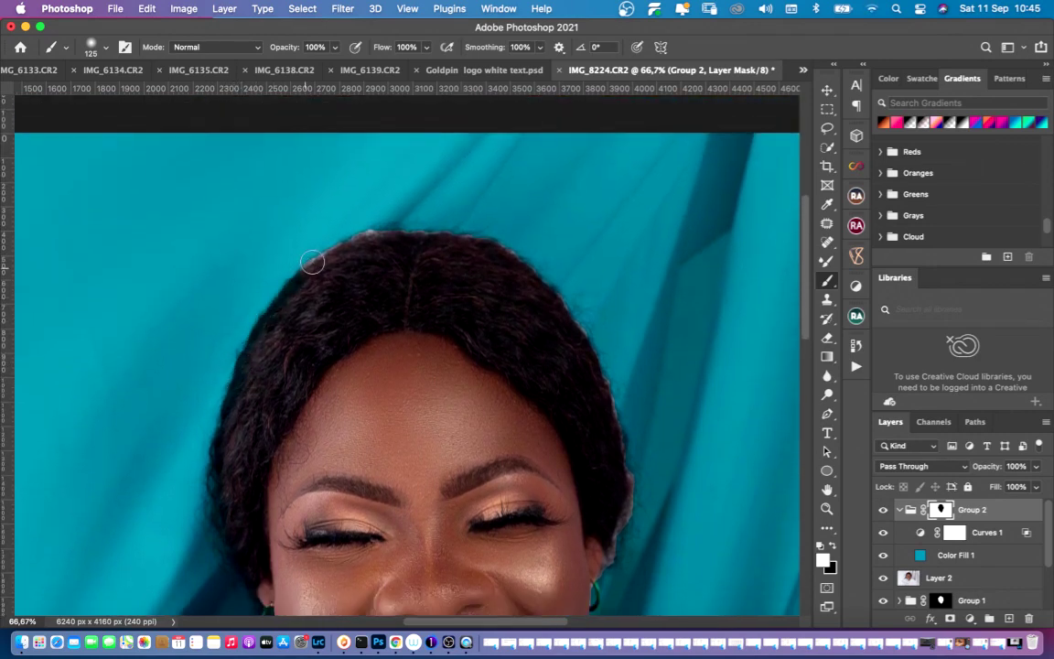
{"action": "key", "text": "bracketleft"}
{"action": "mouse_move", "coordinate": [339, 243]}
{"action": "left_mouse_down"}
{"action": "mouse_move", "coordinate": [440, 226]}
{"action": "mouse_move", "coordinate": [487, 241]}
{"action": "mouse_move", "coordinate": [573, 321]}
{"action": "mouse_move", "coordinate": [570, 307]}
{"action": "mouse_move", "coordinate": [603, 361]}
{"action": "mouse_move", "coordinate": [625, 474]}
{"action": "mouse_move", "coordinate": [598, 575]}
{"action": "mouse_move", "coordinate": [624, 536]}
{"action": "mouse_move", "coordinate": [630, 486]}
{"action": "mouse_move", "coordinate": [634, 510]}
{"action": "mouse_move", "coordinate": [606, 557]}
{"action": "left_mouse_up"}
{"action": "key", "text": "x"}
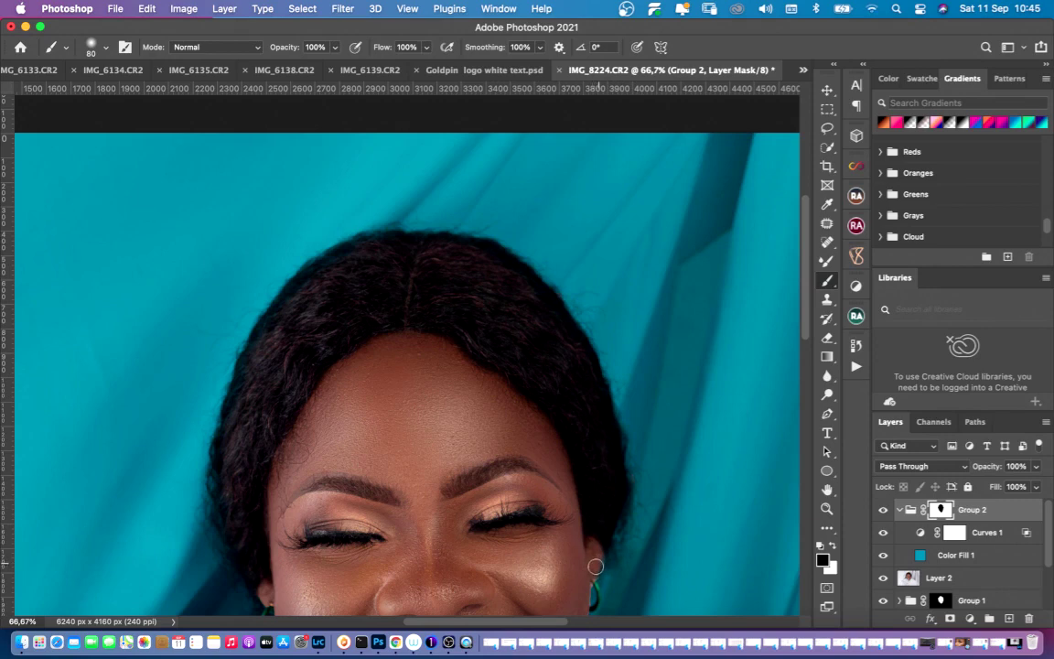
{"action": "scroll", "coordinate": [594, 569], "scroll_direction": "down", "scroll_amount": 5}
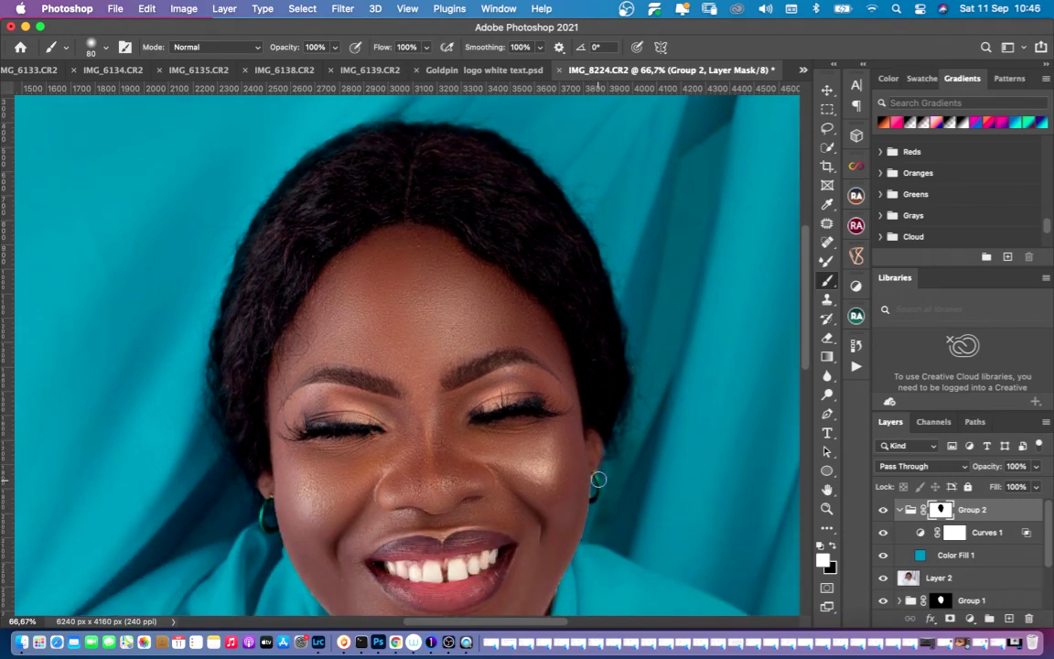
{"action": "key", "text": "x"}
{"action": "scroll", "coordinate": [630, 508], "scroll_direction": "down", "scroll_amount": 5}
{"action": "scroll", "coordinate": [611, 510], "scroll_direction": "down", "scroll_amount": 1}
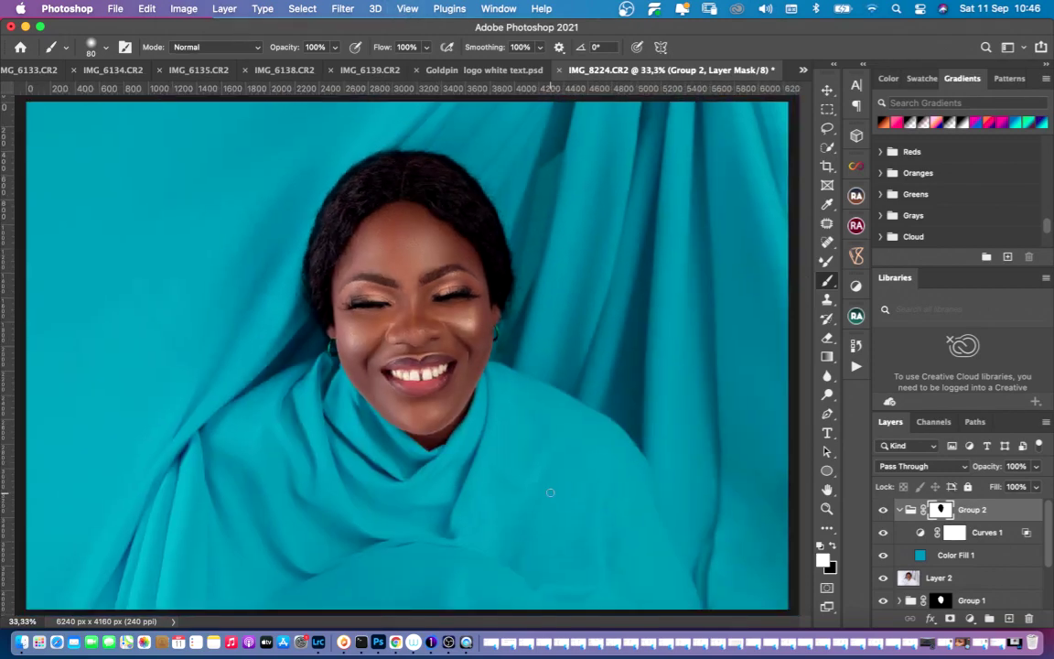
{"action": "scroll", "coordinate": [561, 498], "scroll_direction": "down", "scroll_amount": 1}
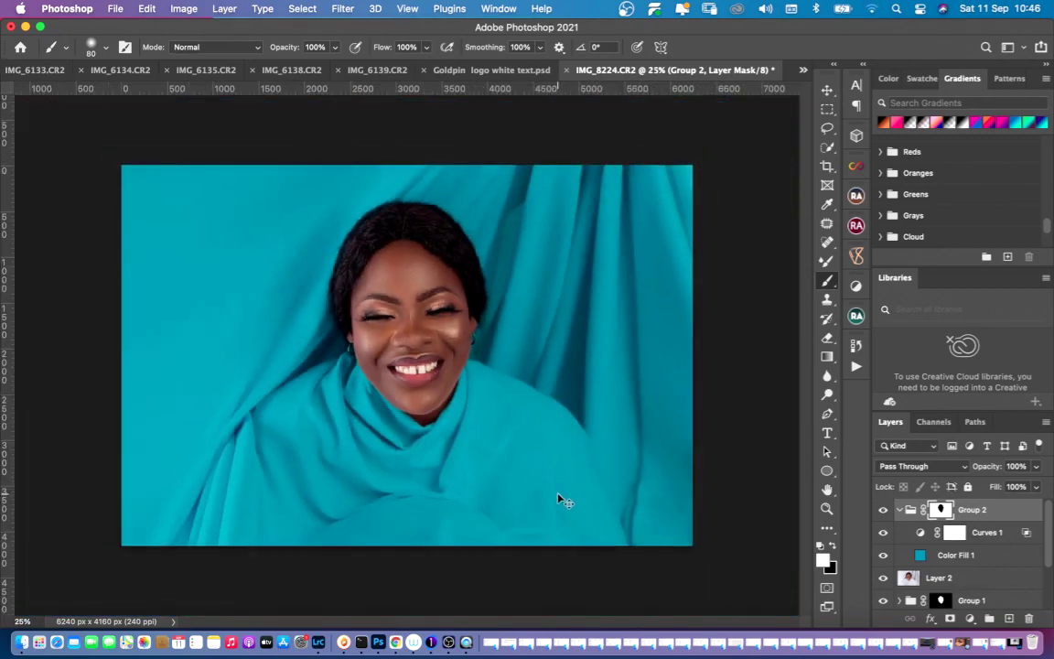
Step: Change the colour of Color Fill 1 to a dark teal blue, #144057
{"action": "double_click", "coordinate": [919, 554]}
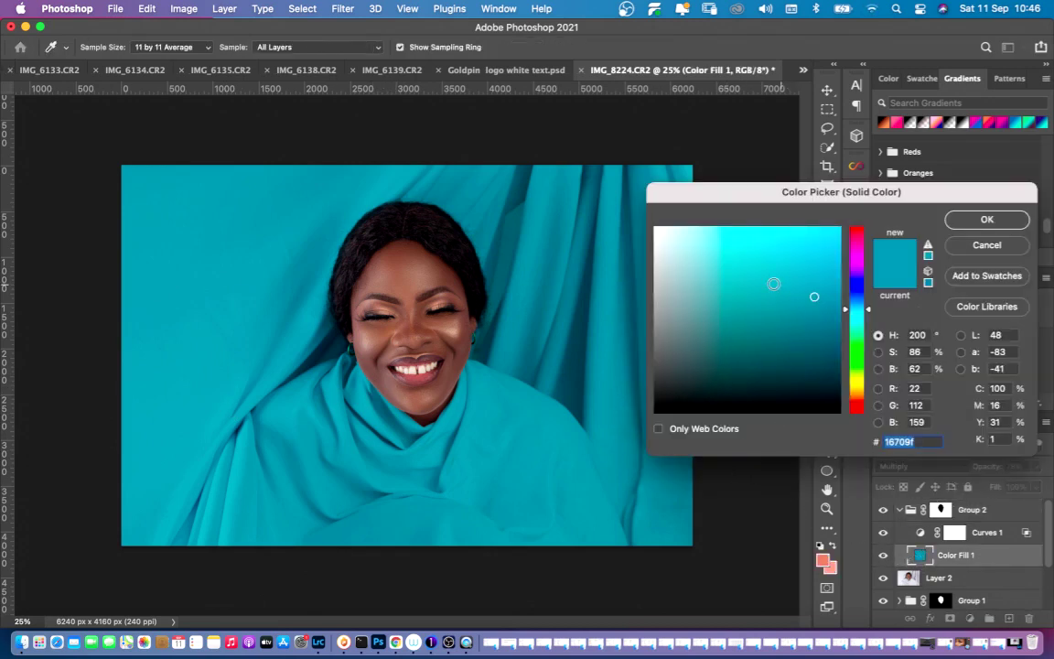
{"action": "left_click", "coordinate": [765, 336]}
{"action": "left_click_drag", "start_coordinate": [767, 335], "coordinate": [797, 349]}
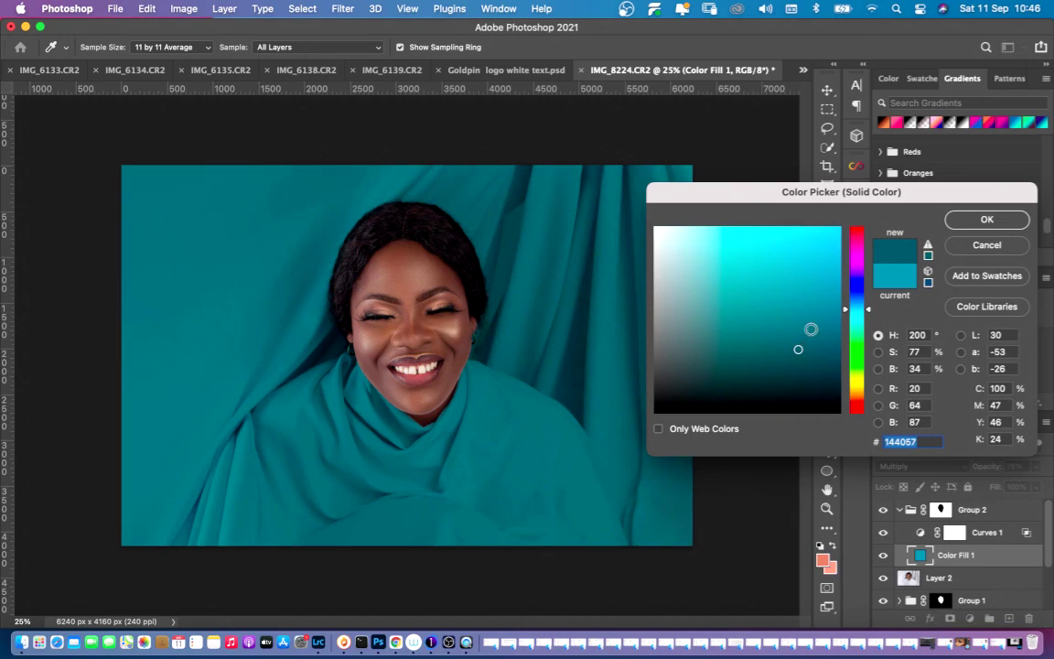
{"action": "left_click", "coordinate": [986, 222]}
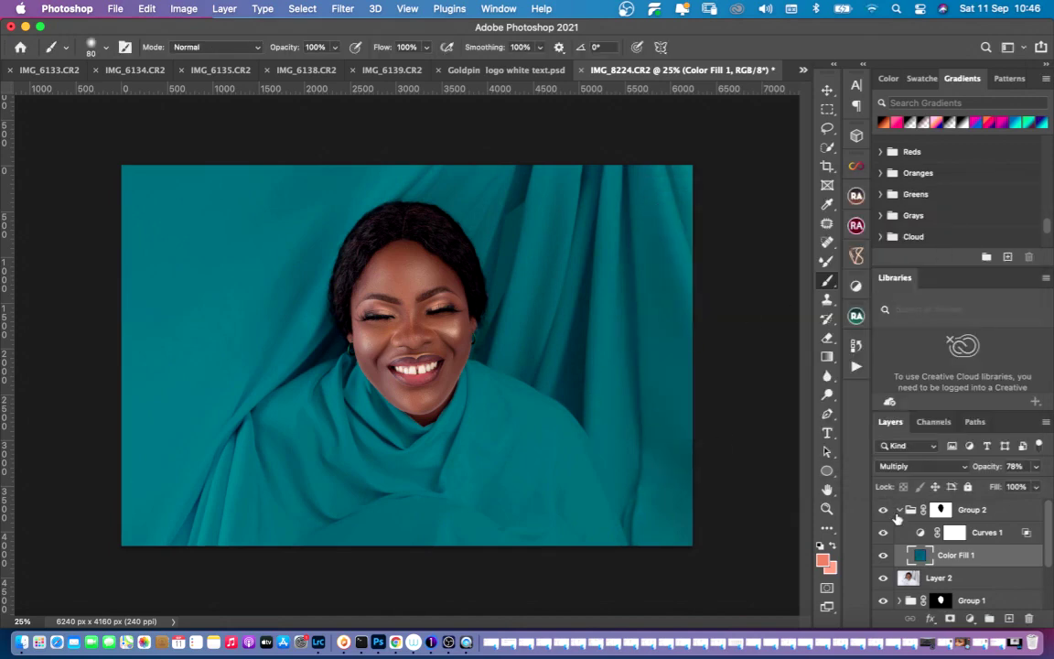
Step: Collapse Group 2 and toggle its visibility to compare the portrait before and after the recolour
{"action": "left_click", "coordinate": [898, 509]}
{"action": "left_click", "coordinate": [883, 510]}
{"action": "left_click", "coordinate": [883, 510]}
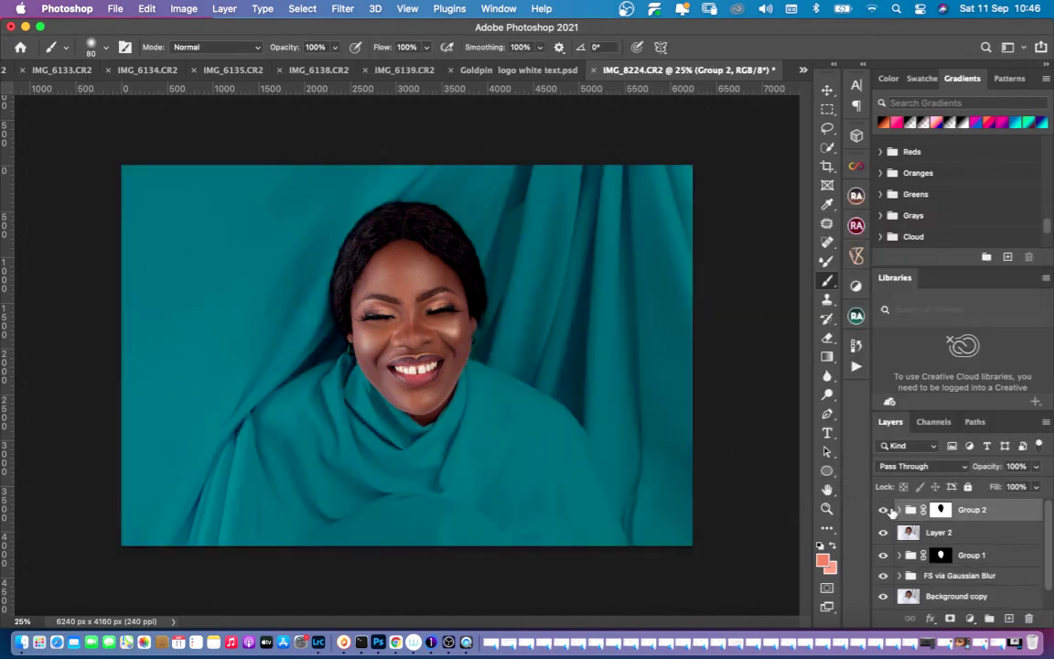
{"action": "scroll", "coordinate": [557, 388], "scroll_direction": "down", "scroll_amount": 3}
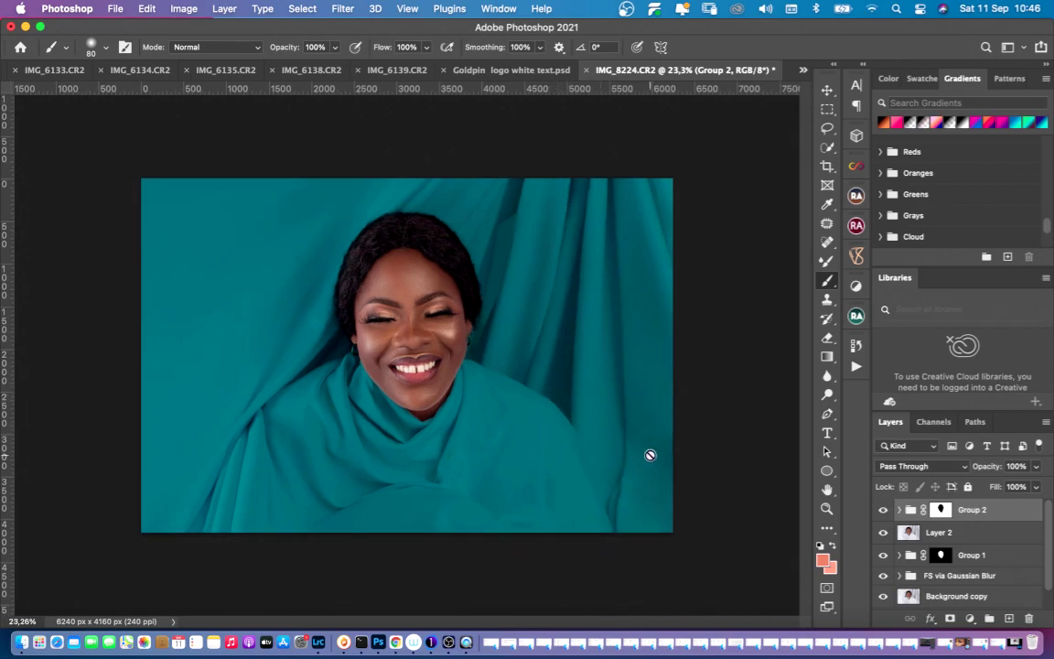
Step: Add a Levels adjustment layer above Group 2 with the black input at 10 and the white input at 244
{"action": "left_click", "coordinate": [969, 619]}
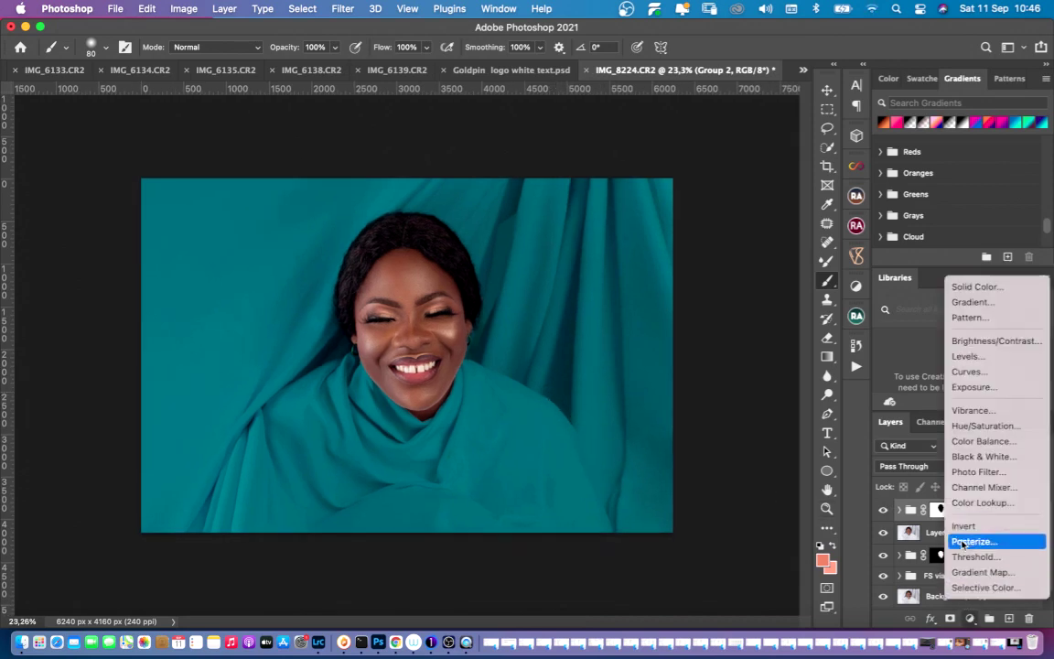
{"action": "key", "text": "Escape"}
{"action": "left_click", "coordinate": [969, 619]}
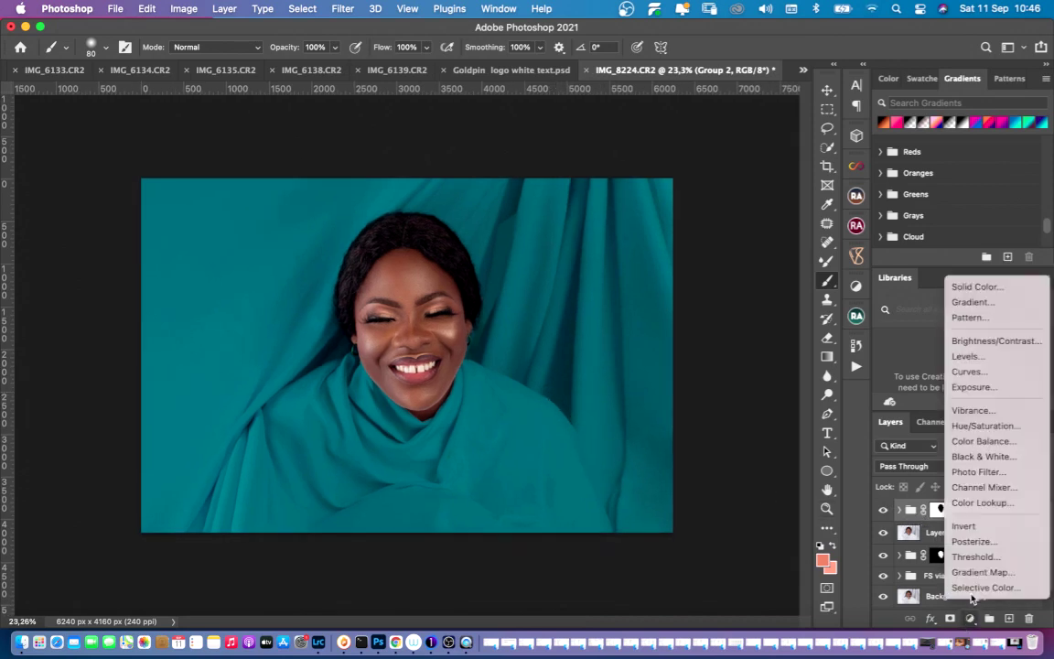
{"action": "left_click", "coordinate": [962, 357]}
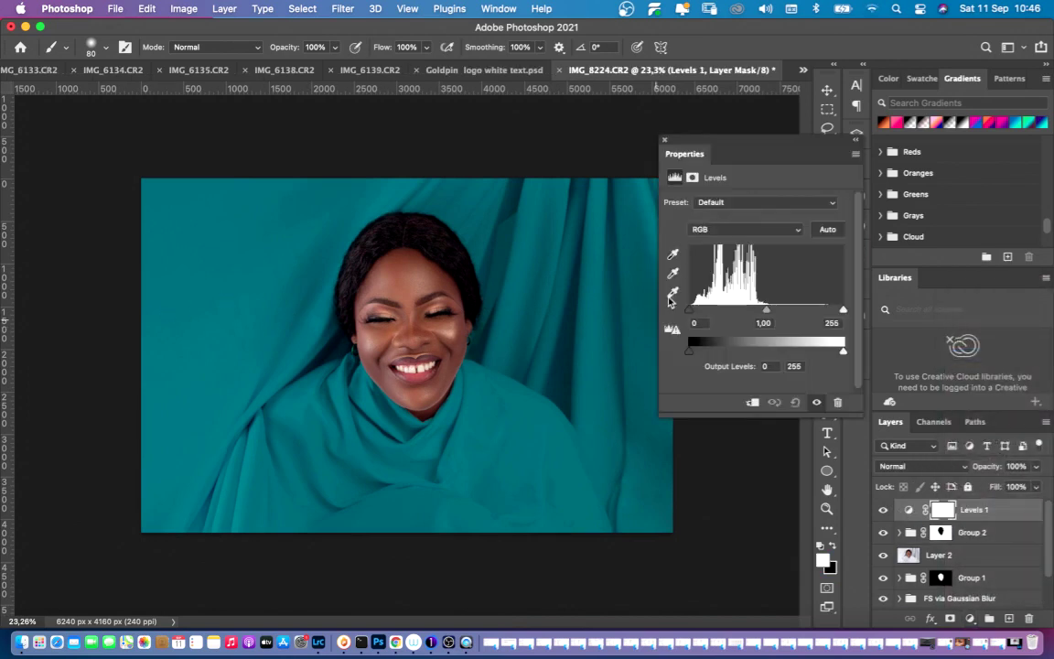
{"action": "left_click_drag", "start_coordinate": [690, 313], "coordinate": [771, 311]}
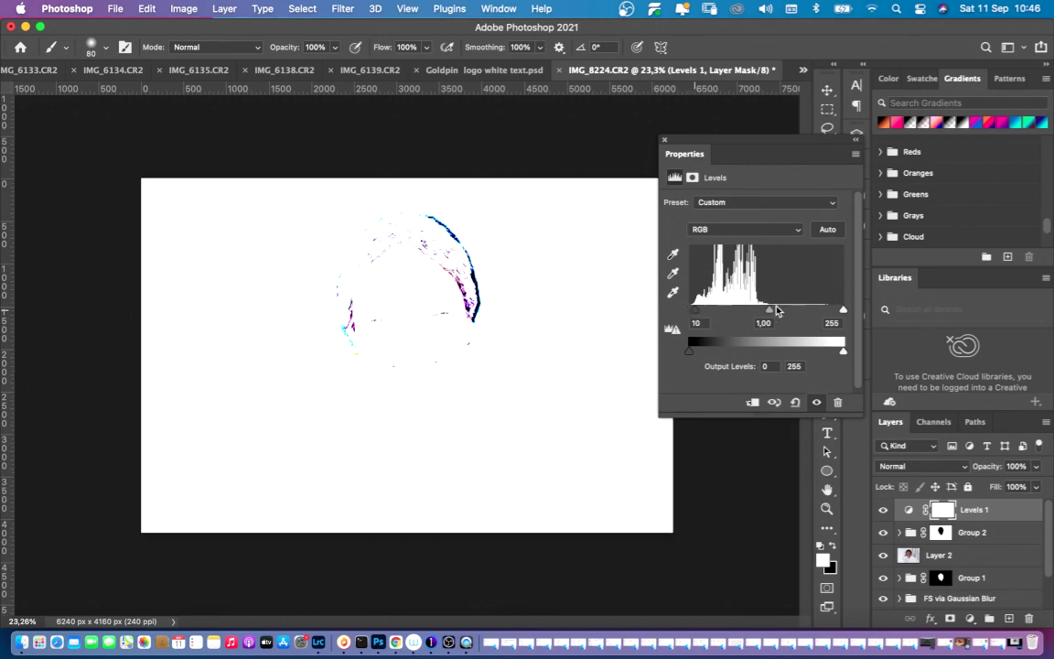
{"action": "left_click_drag", "start_coordinate": [841, 310], "coordinate": [836, 312]}
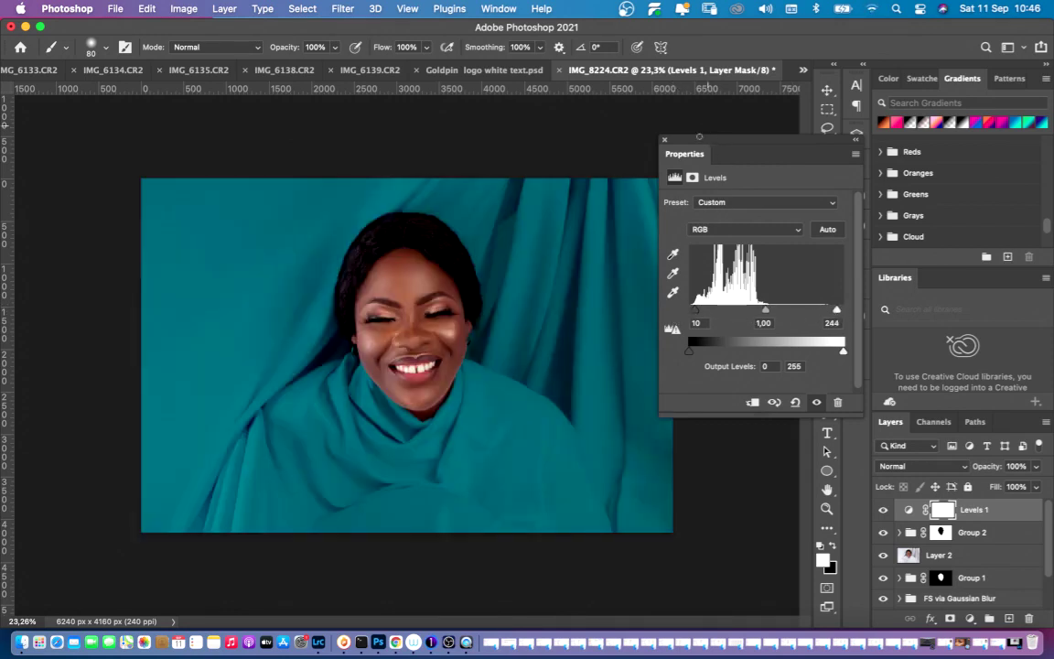
{"action": "left_click", "coordinate": [664, 140]}
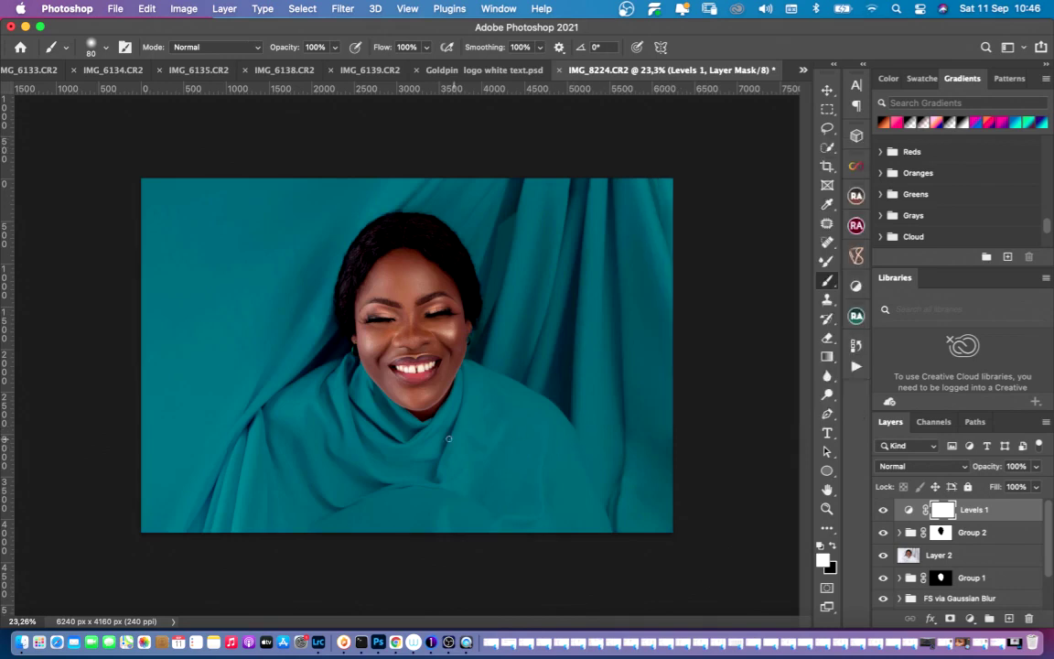
Step: Reduce the Levels 1 layer's opacity to 57% and target its RGB channel instead of the mask
{"action": "left_click", "coordinate": [1036, 467]}
{"action": "left_click_drag", "start_coordinate": [1018, 485], "coordinate": [1009, 494]}
{"action": "key", "text": "ctrl+2"}
Step: Examine the recoloured portrait as a whole and up close at 100%, checking the edges between face and fabric
{"action": "key", "text": "ctrl+minus"}
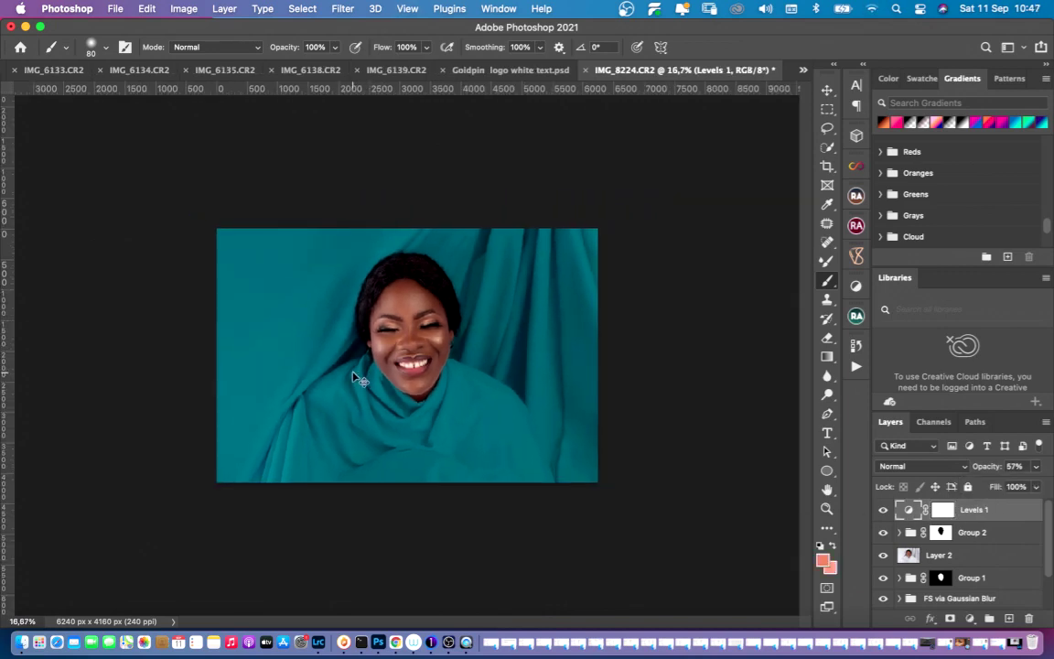
{"action": "key", "text": "ctrl+plus"}
{"action": "key", "text": "ctrl+minus"}
{"action": "key", "text": "ctrl+plus"}
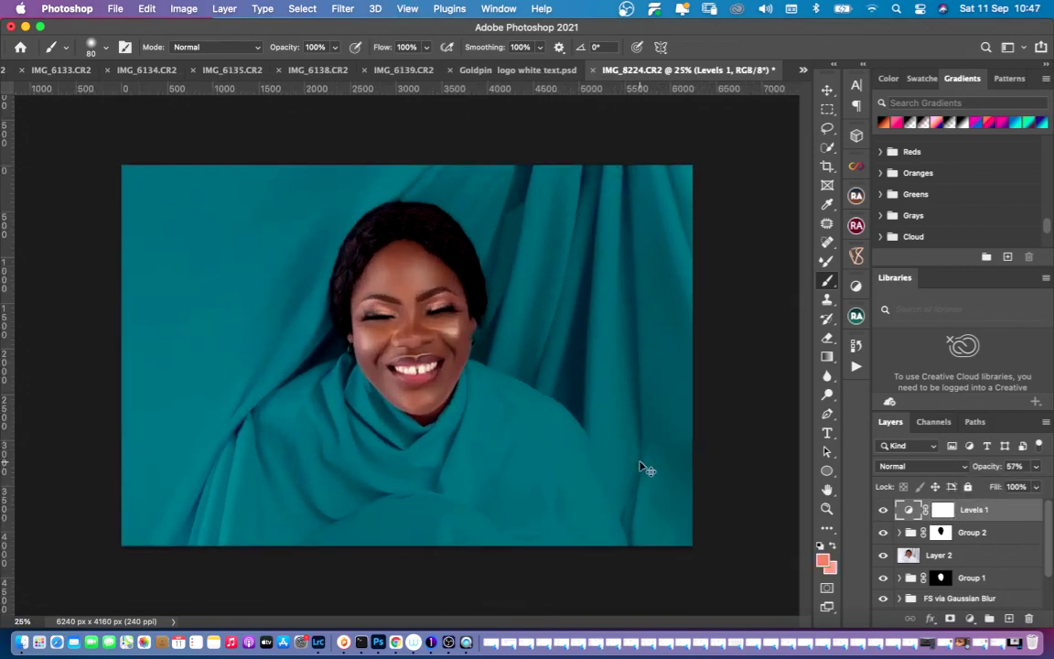
{"action": "key", "text": "ctrl+plus"}
{"action": "key", "text": "ctrl+minus"}
{"action": "key", "text": "ctrl+minus"}
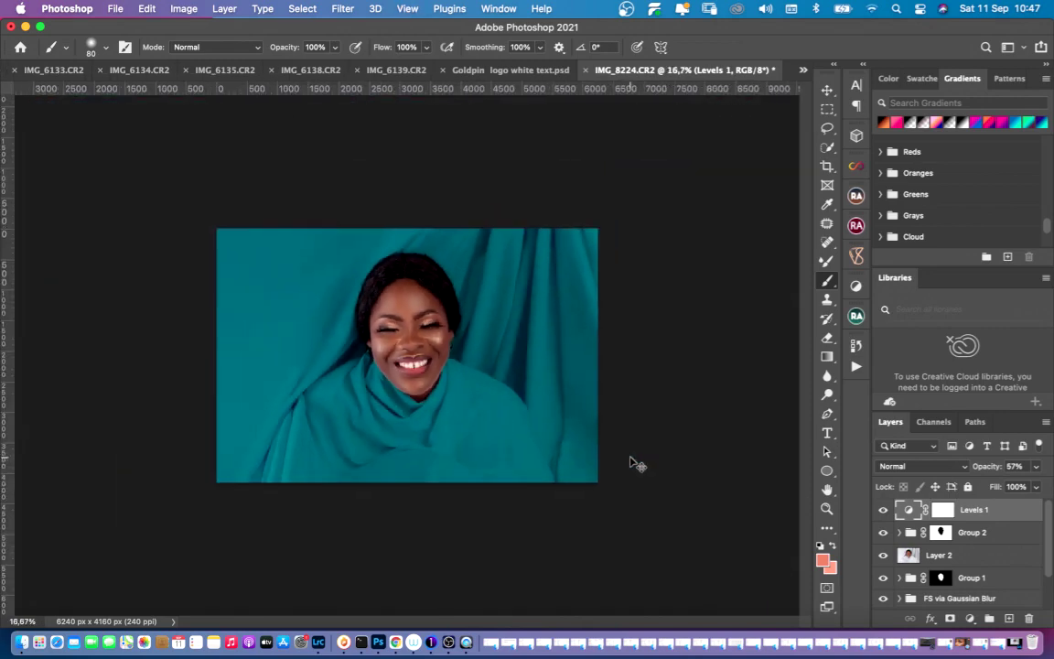
{"action": "key", "text": "ctrl+minus"}
{"action": "key", "text": "ctrl+plus"}
{"action": "key", "text": "ctrl+plus"}
{"action": "key", "text": "ctrl+plus"}
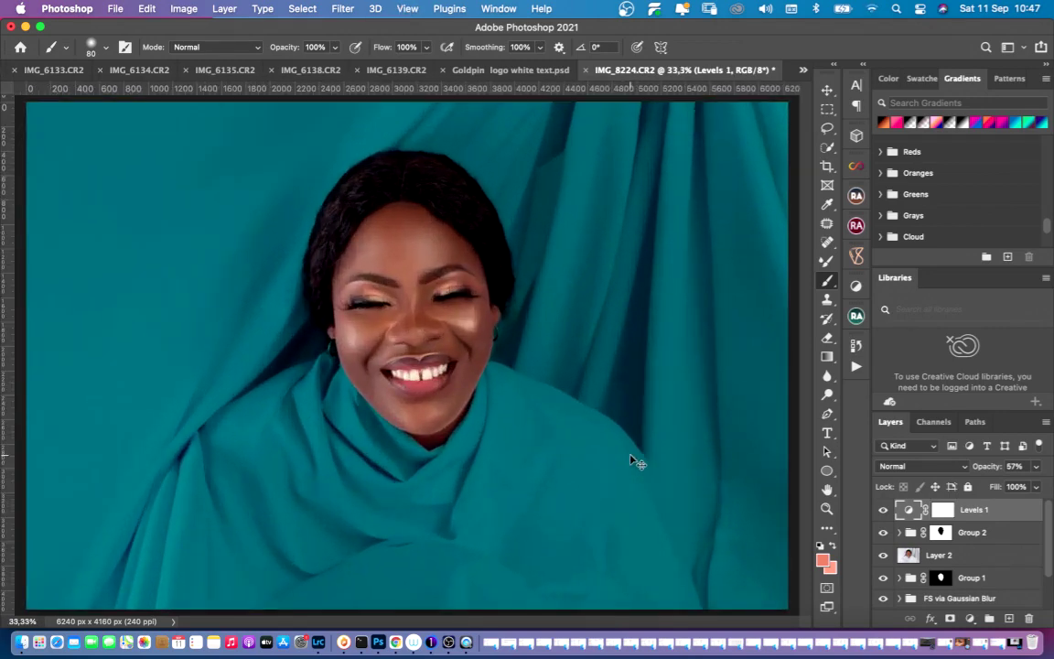
{"action": "key", "text": "ctrl+plus"}
{"action": "key", "text": "ctrl+plus"}
{"action": "key", "text": "ctrl+plus"}
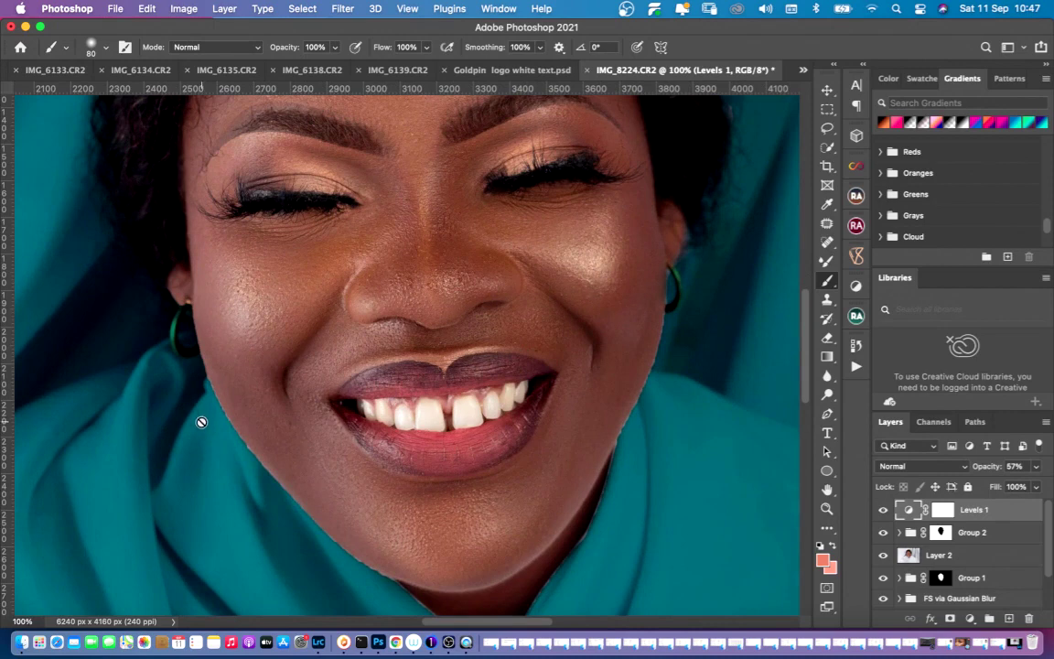
Step: Try retouching Group 2's mask along the jaw and fabric edge with a white brush at size 60, and undo the stroke
{"action": "left_click", "coordinate": [938, 536]}
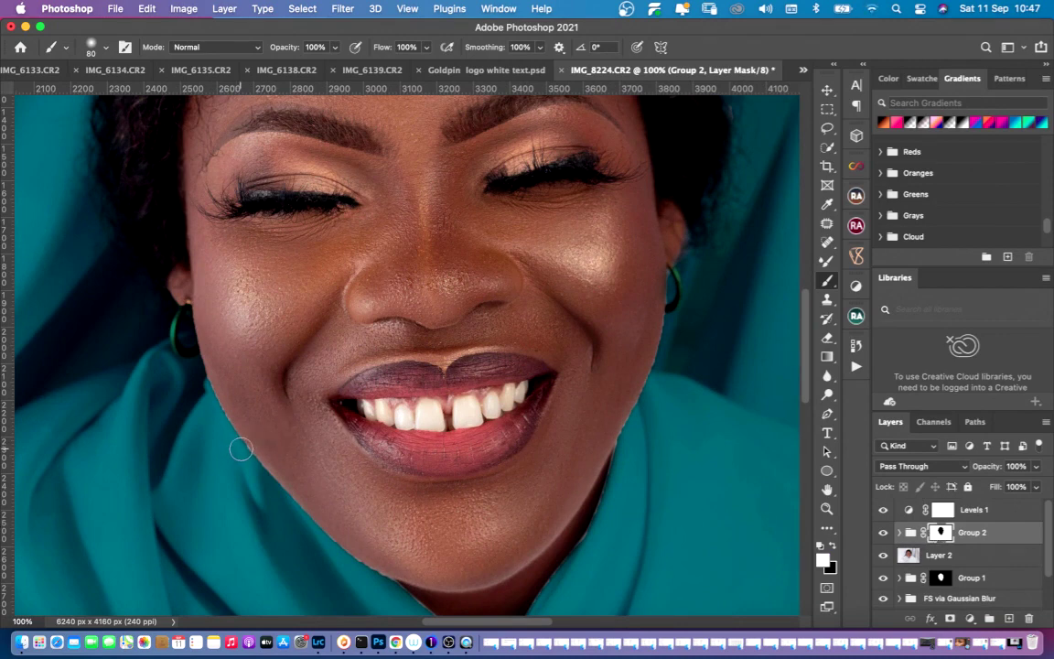
{"action": "key", "text": "bracketleft"}
{"action": "key", "text": "bracketleft"}
{"action": "key", "text": "super+z"}
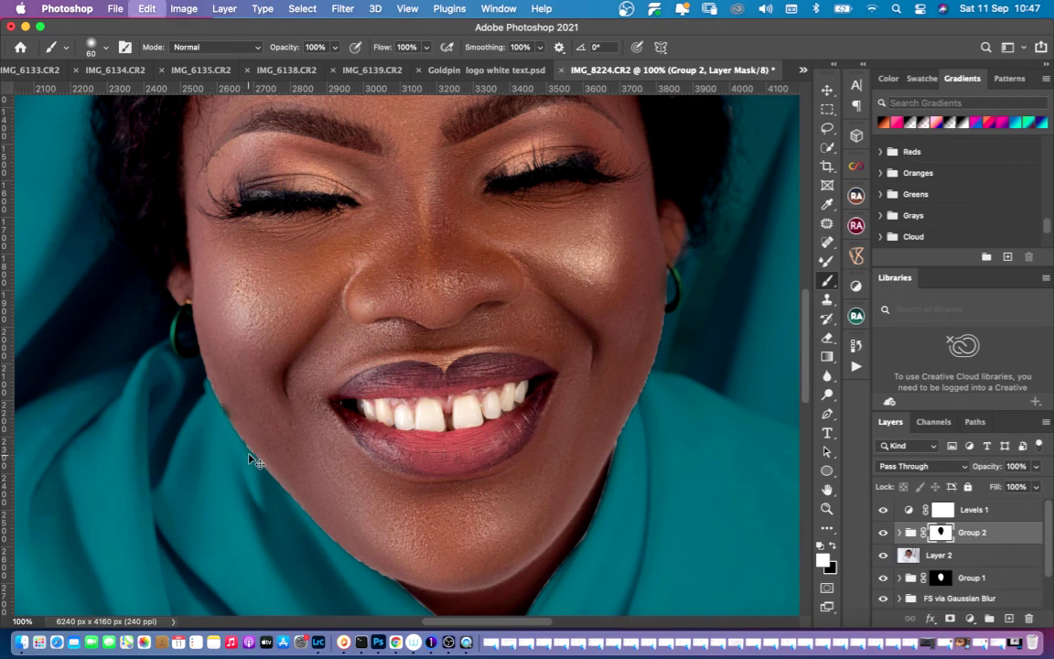
Step: Expand Group 2 and try a mustard shade for Color Fill 1 with hue 48°, saturation 75% and brightness 43%
{"action": "key", "text": "super+minus"}
{"action": "key", "text": "super+minus"}
{"action": "key", "text": "super+minus"}
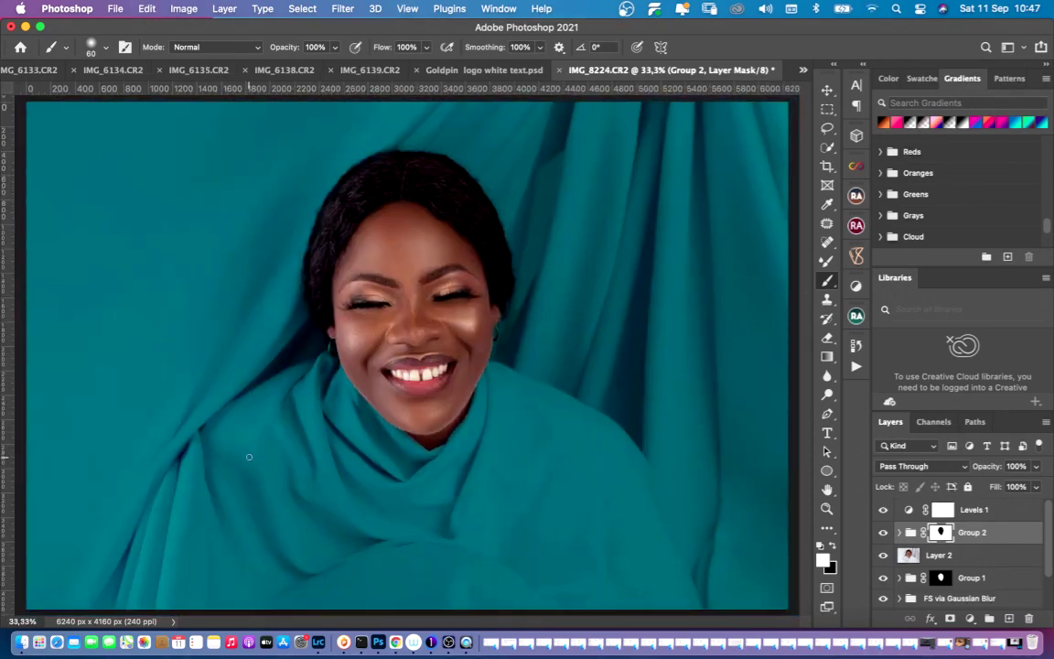
{"action": "key", "text": "super+minus"}
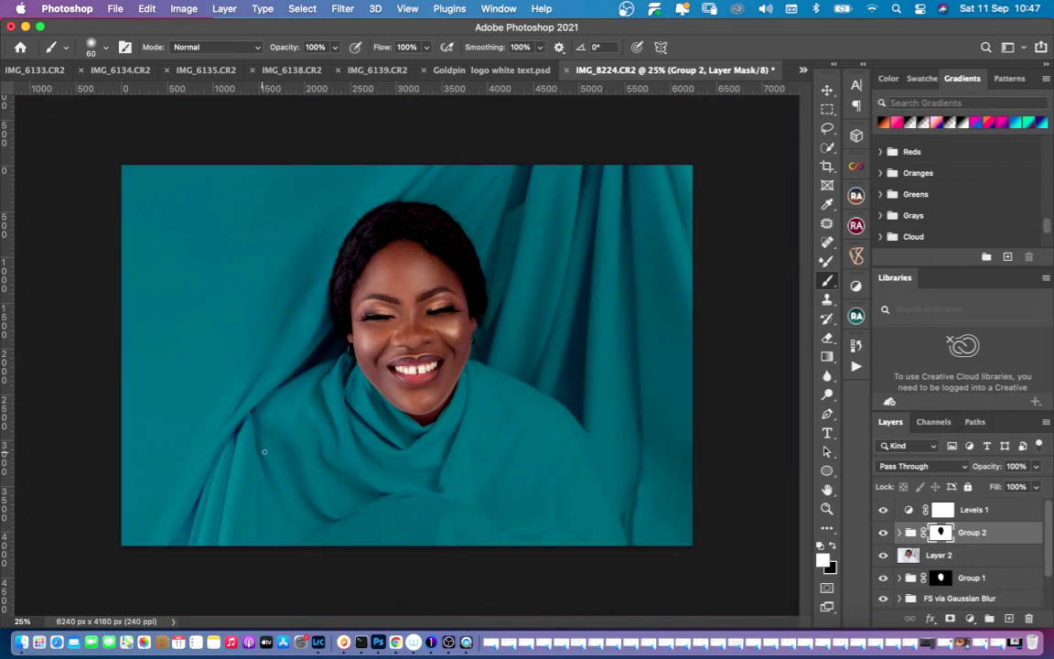
{"action": "left_click", "coordinate": [898, 532]}
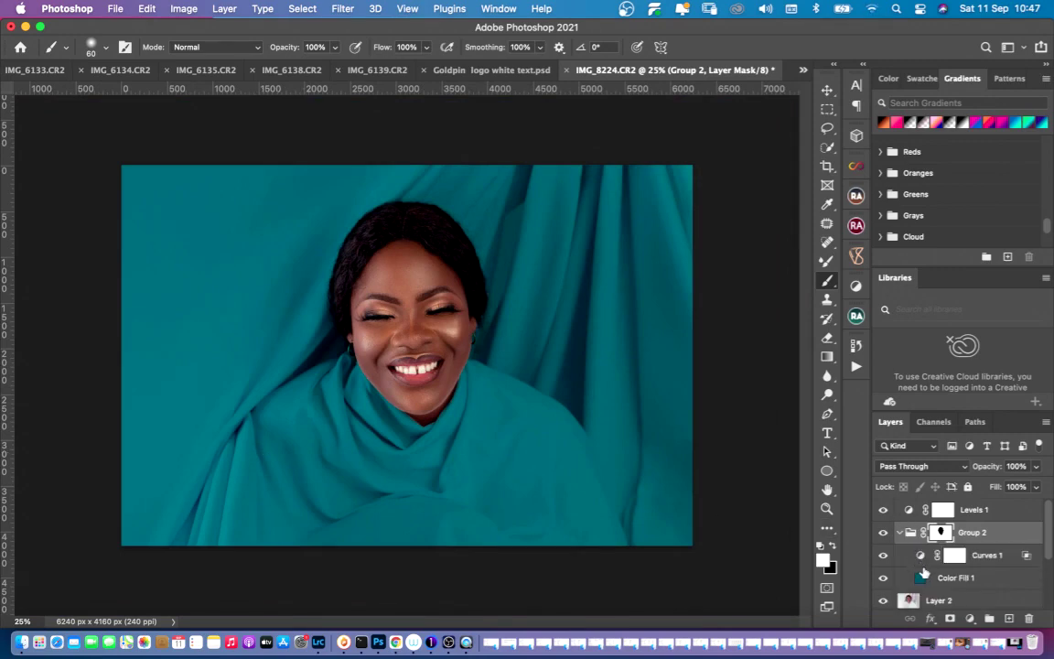
{"action": "left_click", "coordinate": [924, 578]}
{"action": "double_click", "coordinate": [920, 578]}
{"action": "mouse_move", "coordinate": [766, 363]}
{"action": "left_mouse_down"}
{"action": "mouse_move", "coordinate": [787, 326]}
{"action": "mouse_move", "coordinate": [813, 313]}
{"action": "mouse_move", "coordinate": [865, 340]}
{"action": "mouse_move", "coordinate": [859, 368]}
{"action": "mouse_move", "coordinate": [854, 353]}
{"action": "mouse_move", "coordinate": [807, 345]}
{"action": "left_mouse_up"}
{"action": "left_click", "coordinate": [856, 367]}
{"action": "left_click", "coordinate": [865, 393]}
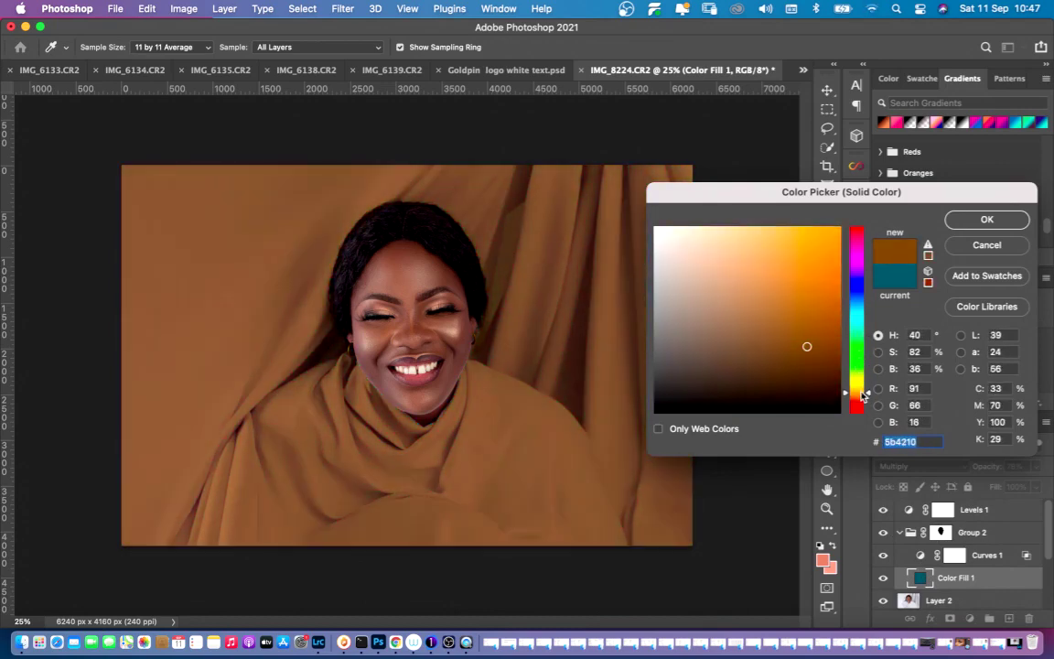
{"action": "left_click_drag", "start_coordinate": [865, 393], "coordinate": [864, 389]}
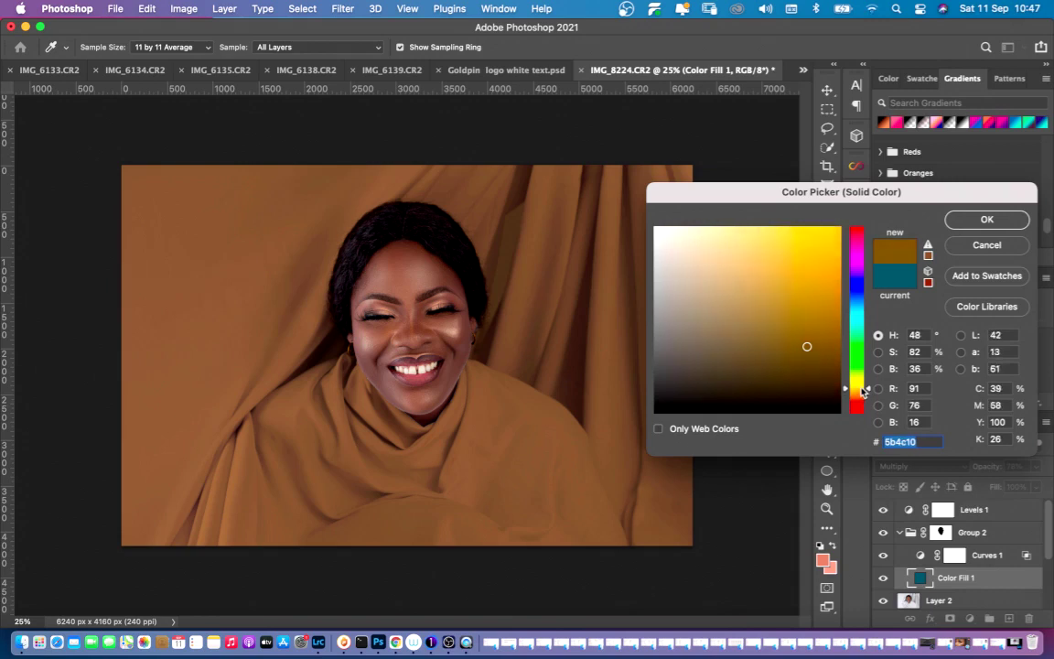
{"action": "mouse_move", "coordinate": [803, 344]}
{"action": "left_mouse_down"}
{"action": "mouse_move", "coordinate": [826, 329]}
{"action": "mouse_move", "coordinate": [792, 333]}
{"action": "left_mouse_up"}
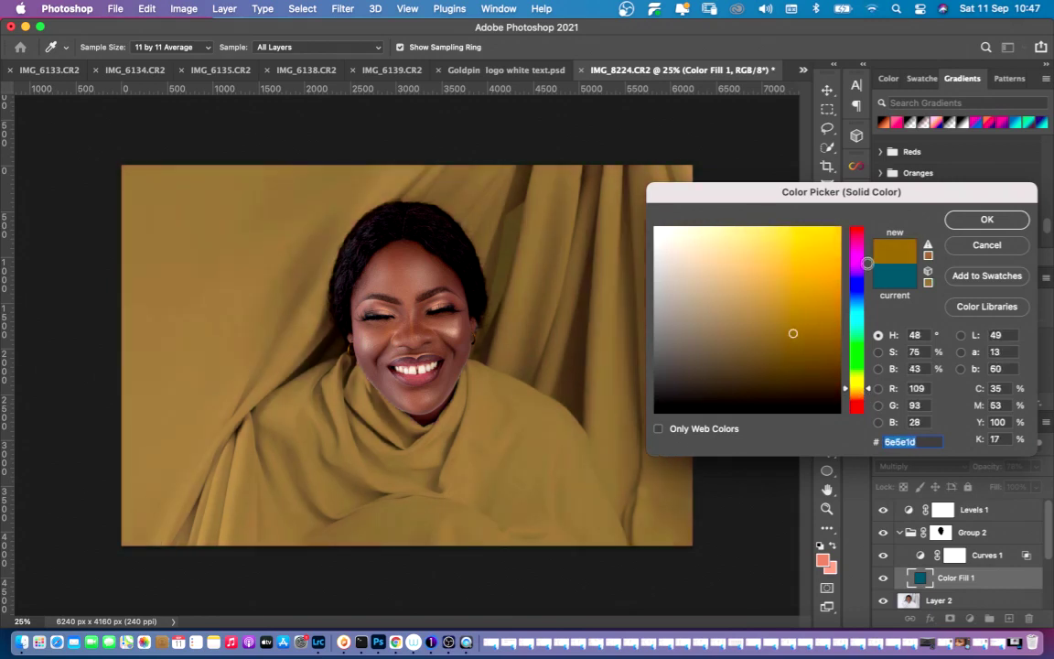
Step: Change Color Fill 1 to purple #641c6d with hue 294° and apply the colour
{"action": "left_click", "coordinate": [857, 262]}
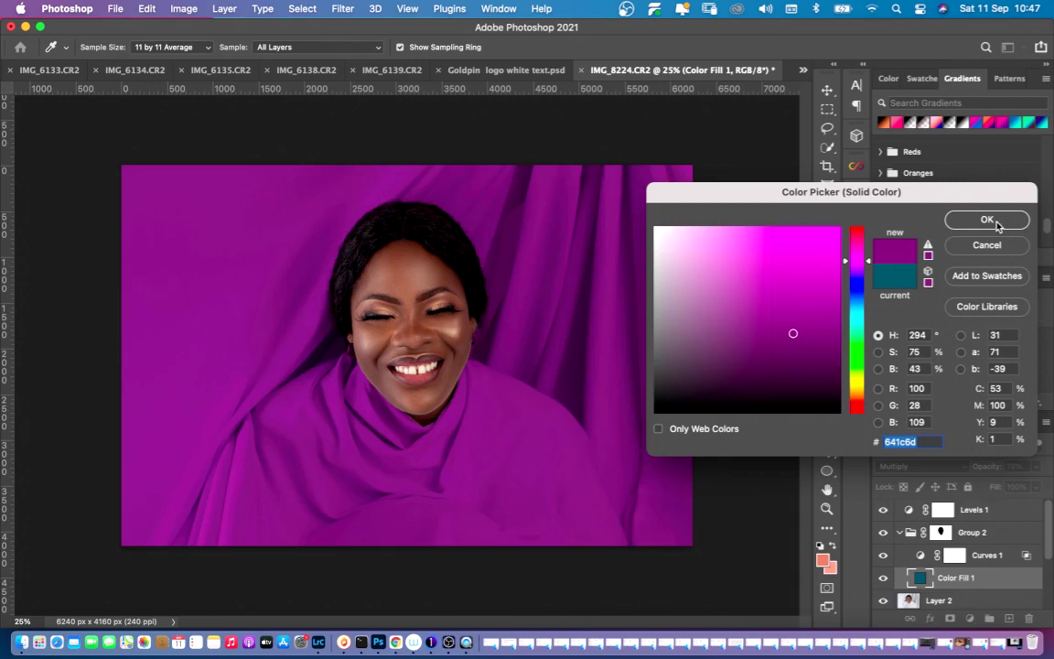
{"action": "left_click", "coordinate": [987, 219]}
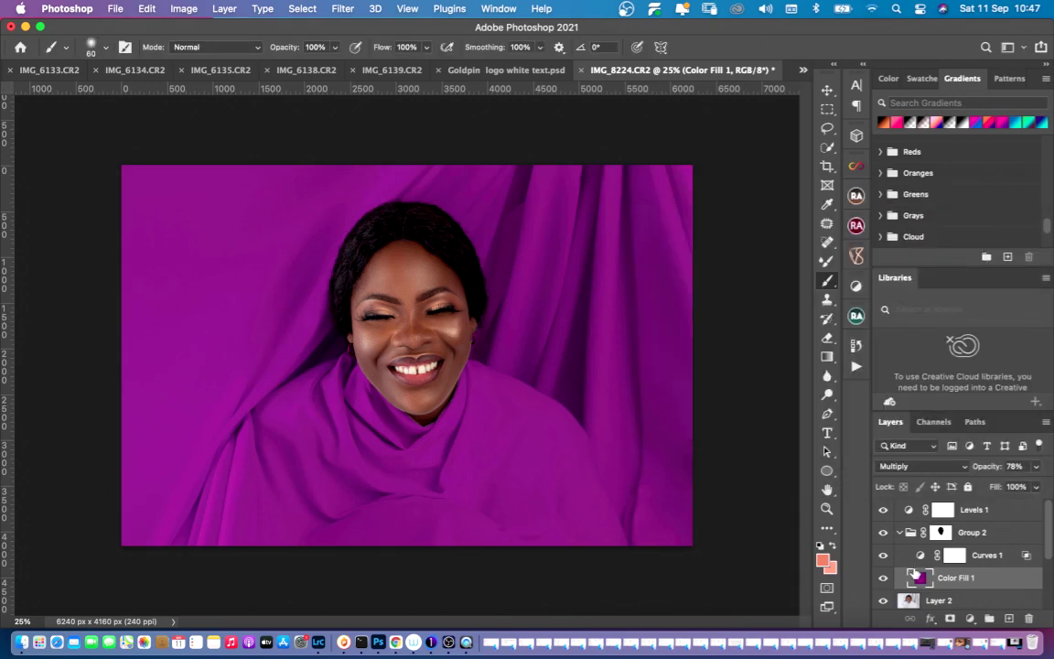